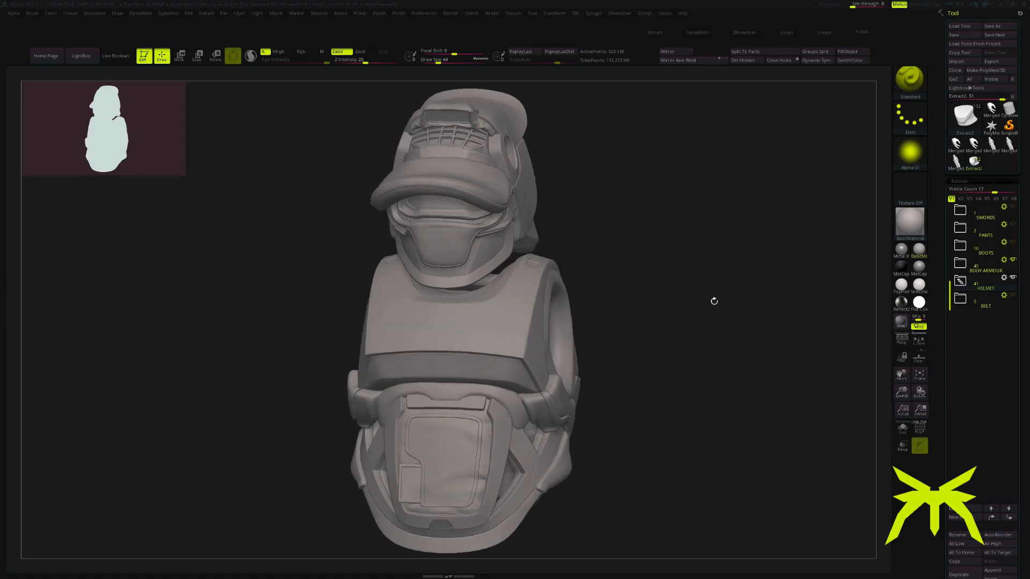
Inspect the assembled helmet and body armour from the front, both three-quarter angles and the side profile
{"action": "left_click_drag", "start_coordinate": [712, 299], "coordinate": [690, 327]}
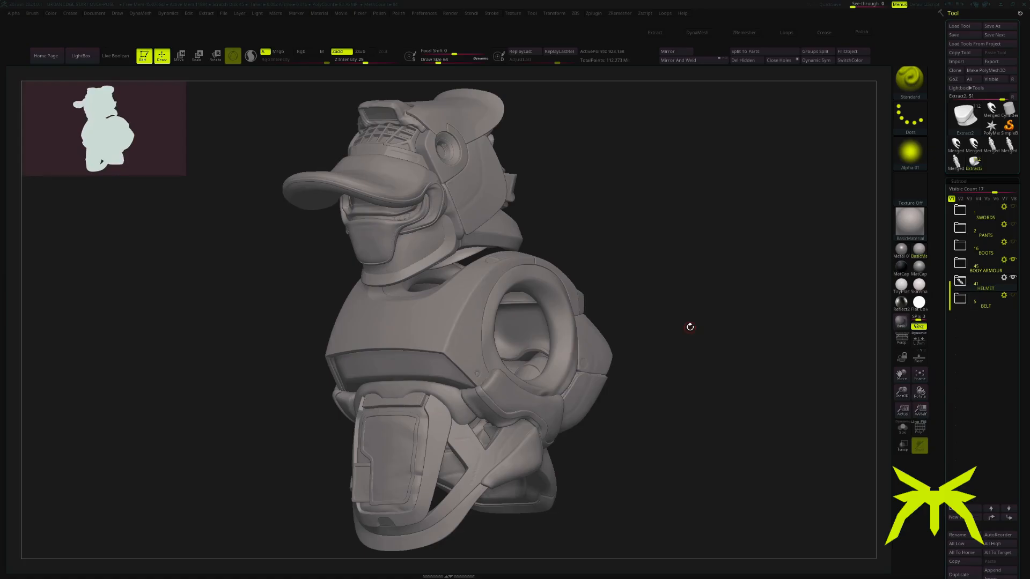
{"action": "left_click_drag", "start_coordinate": [680, 267], "coordinate": [689, 270]}
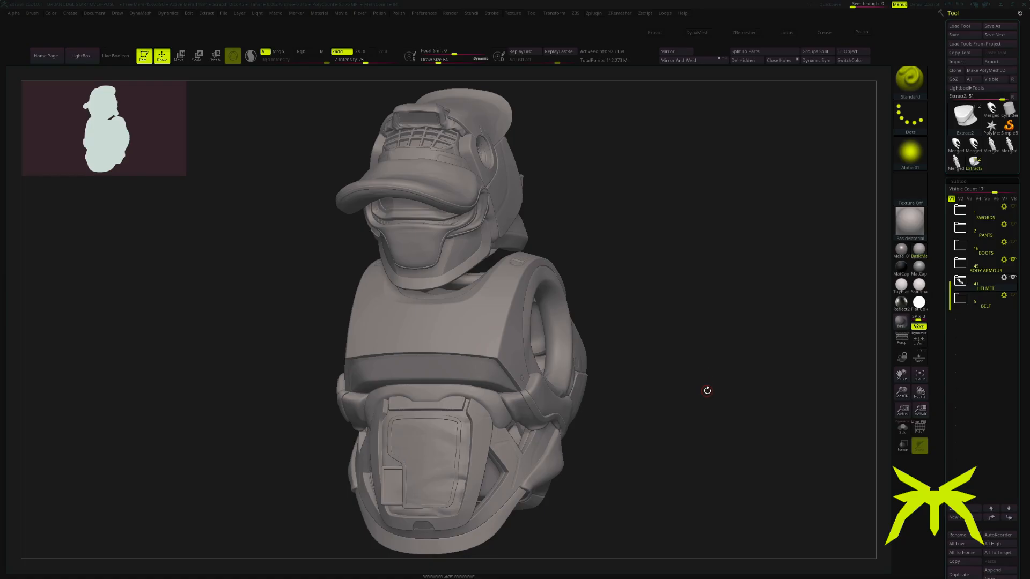
{"action": "mouse_move", "coordinate": [689, 370]}
{"action": "left_mouse_down"}
{"action": "mouse_move", "coordinate": [713, 372]}
{"action": "mouse_move", "coordinate": [702, 374]}
{"action": "left_mouse_up"}
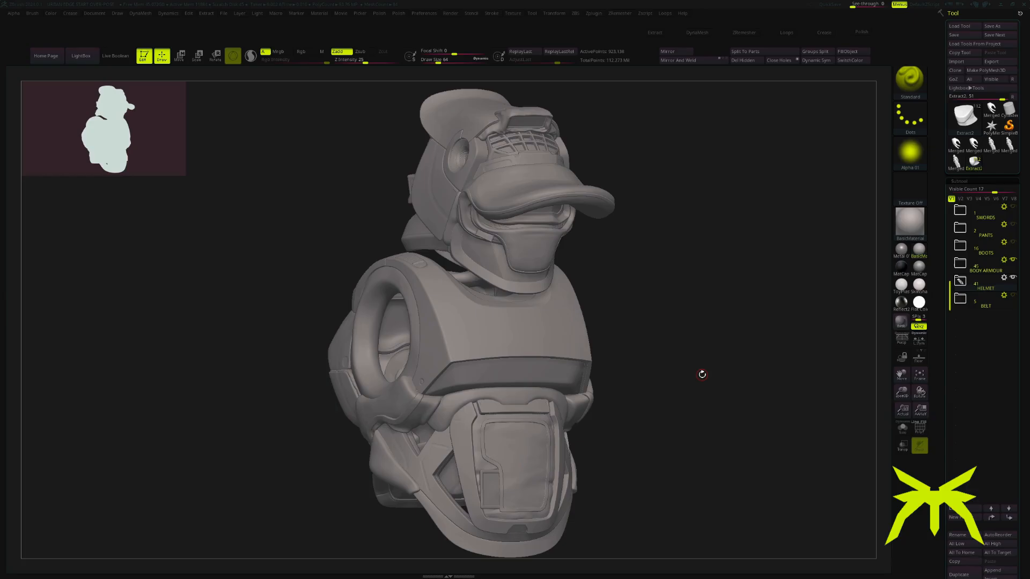
{"action": "left_click_drag", "start_coordinate": [664, 356], "coordinate": [697, 354]}
{"action": "left_click_drag", "start_coordinate": [735, 393], "coordinate": [717, 374]}
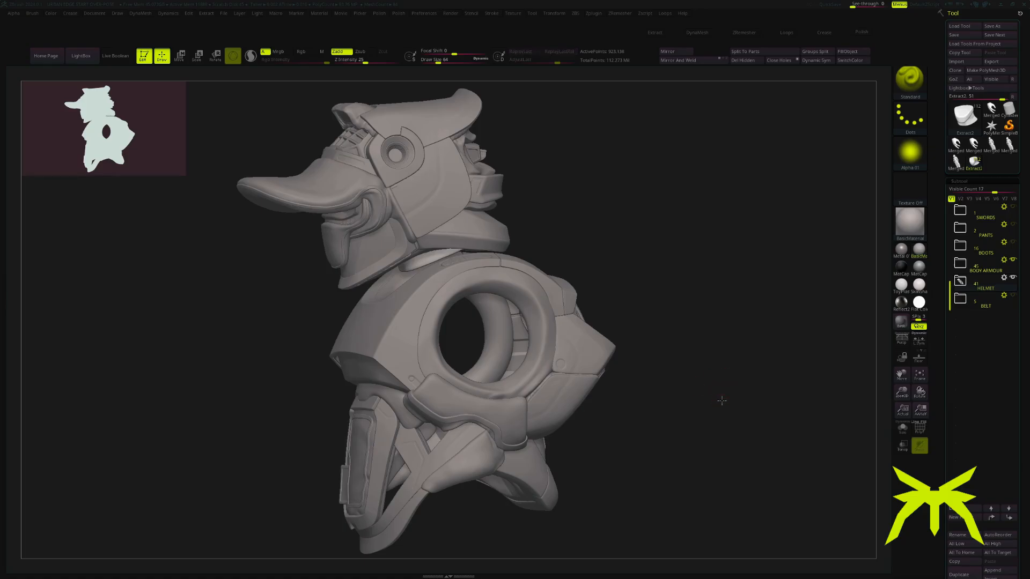
{"action": "left_click_drag", "start_coordinate": [724, 397], "coordinate": [736, 399]}
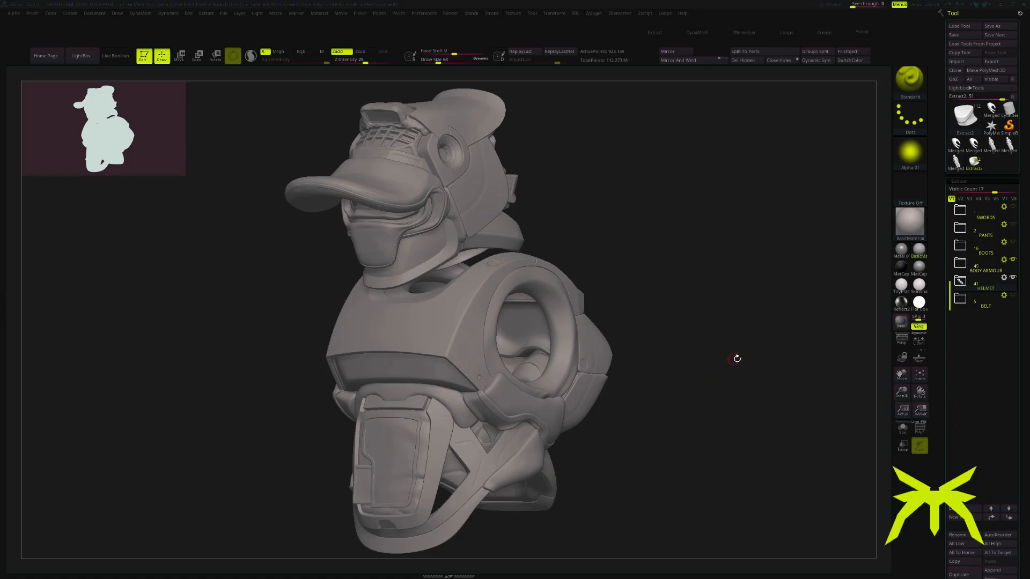
{"action": "mouse_move", "coordinate": [735, 358]}
{"action": "left_mouse_down"}
{"action": "mouse_move", "coordinate": [719, 358]}
{"action": "mouse_move", "coordinate": [774, 359]}
{"action": "mouse_move", "coordinate": [737, 362]}
{"action": "left_mouse_up"}
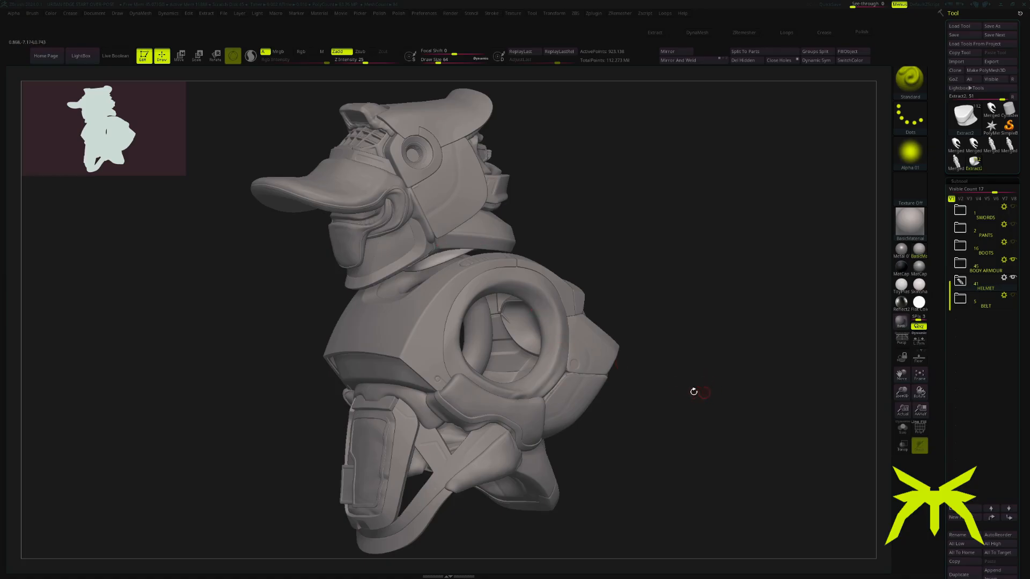
{"action": "mouse_move", "coordinate": [693, 393]}
{"action": "left_mouse_down"}
{"action": "mouse_move", "coordinate": [712, 392]}
{"action": "mouse_move", "coordinate": [700, 396]}
{"action": "left_mouse_up"}
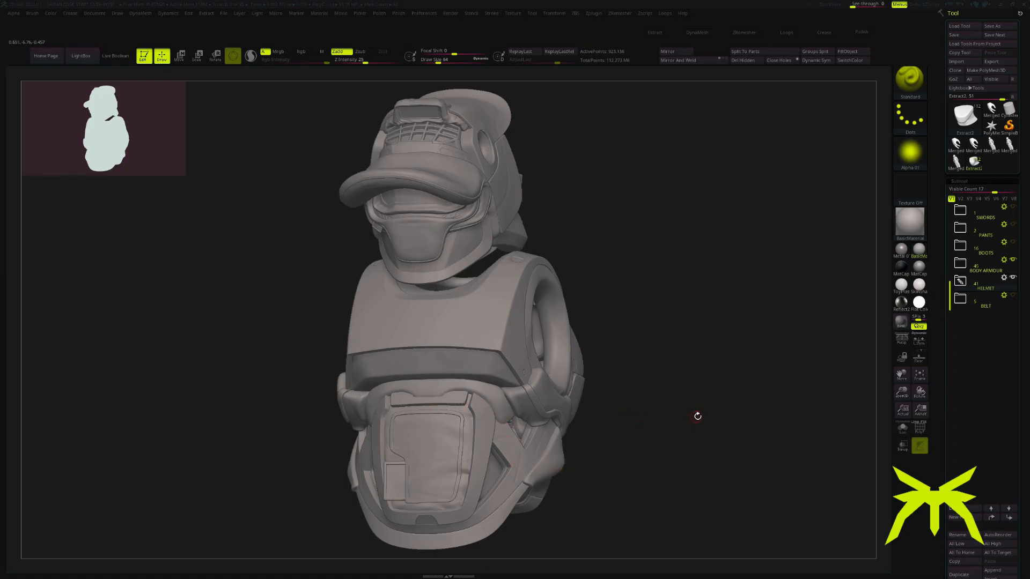
{"action": "left_click_drag", "start_coordinate": [694, 417], "coordinate": [633, 435]}
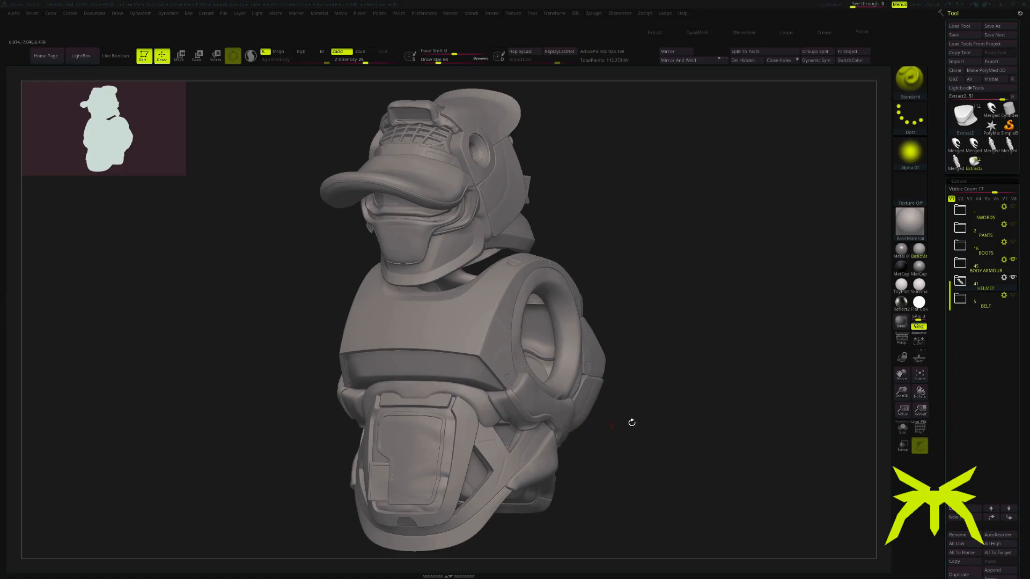
Compare the helmet visor, chest plate and abdomen panel between the straight front, three-quarter and profile views
{"action": "mouse_move", "coordinate": [653, 428]}
{"action": "left_mouse_down"}
{"action": "mouse_move", "coordinate": [632, 429]}
{"action": "mouse_move", "coordinate": [659, 429]}
{"action": "left_mouse_up"}
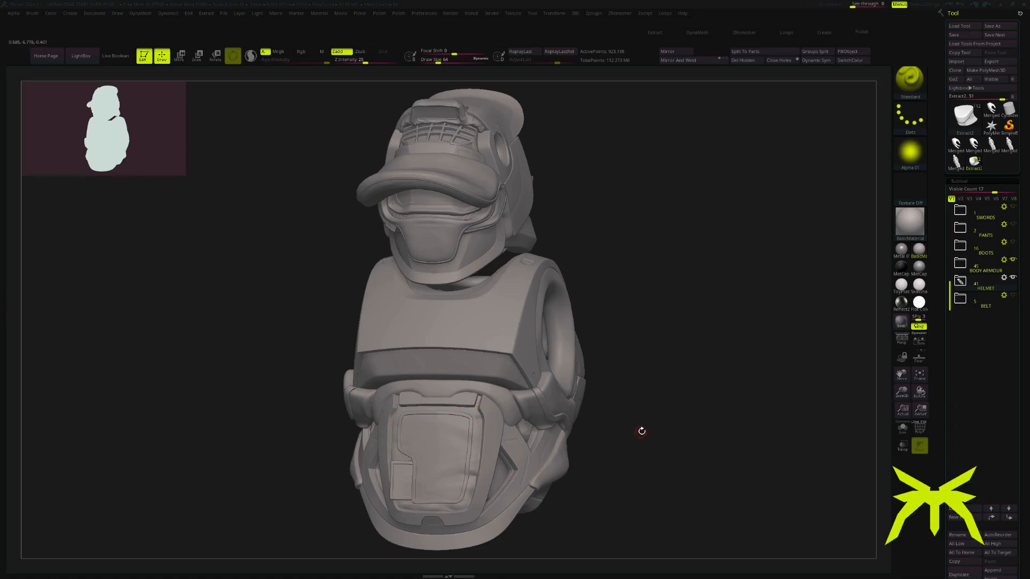
{"action": "left_click_drag", "start_coordinate": [642, 429], "coordinate": [623, 428]}
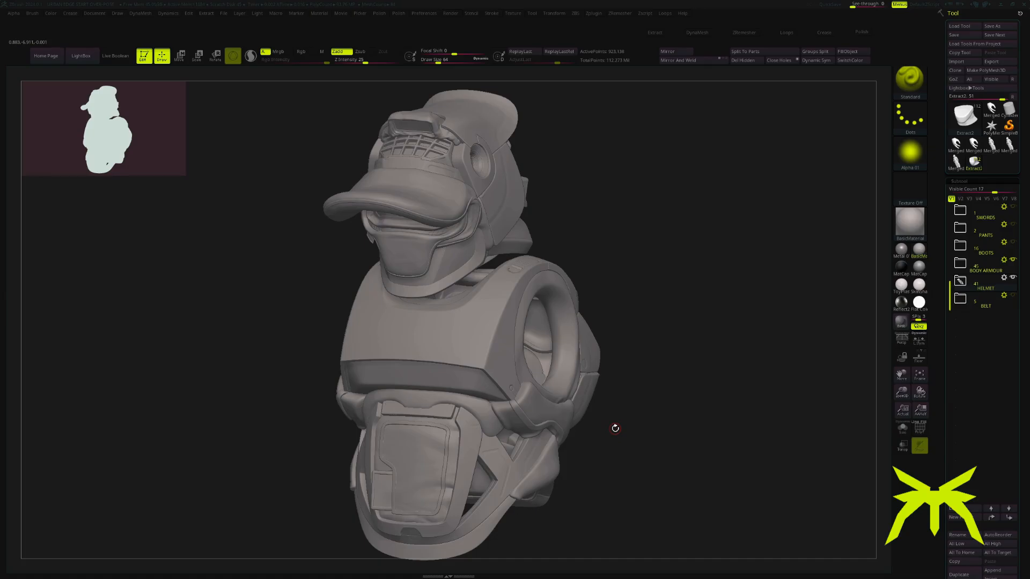
{"action": "left_click_drag", "start_coordinate": [630, 423], "coordinate": [691, 384]}
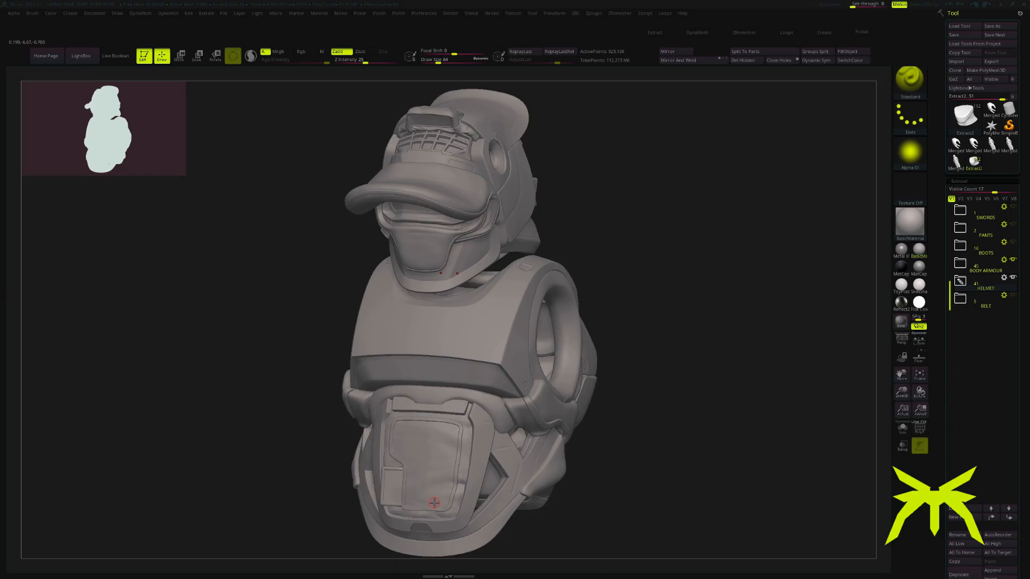
{"action": "left_click_drag", "start_coordinate": [671, 439], "coordinate": [653, 436]}
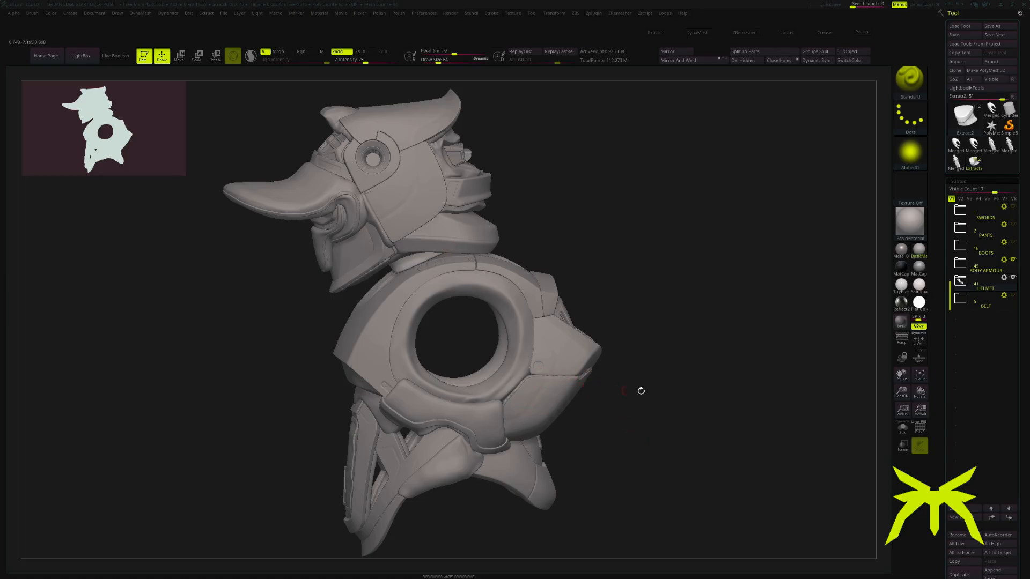
{"action": "left_click_drag", "start_coordinate": [696, 410], "coordinate": [738, 405]}
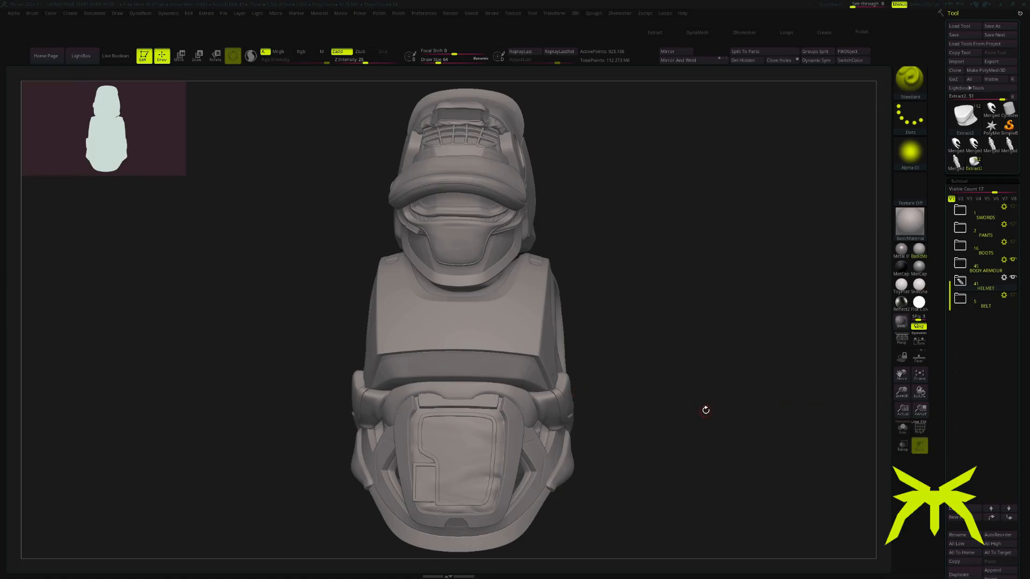
{"action": "left_click_drag", "start_coordinate": [706, 411], "coordinate": [697, 402]}
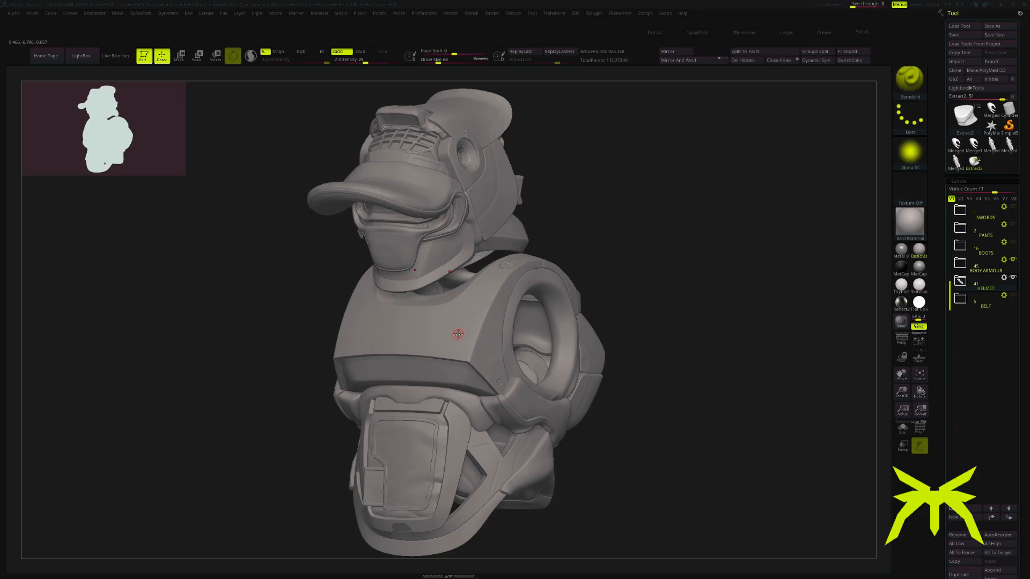
{"action": "mouse_move", "coordinate": [742, 391]}
{"action": "left_mouse_down"}
{"action": "mouse_move", "coordinate": [726, 402]}
{"action": "mouse_move", "coordinate": [736, 396]}
{"action": "left_mouse_up"}
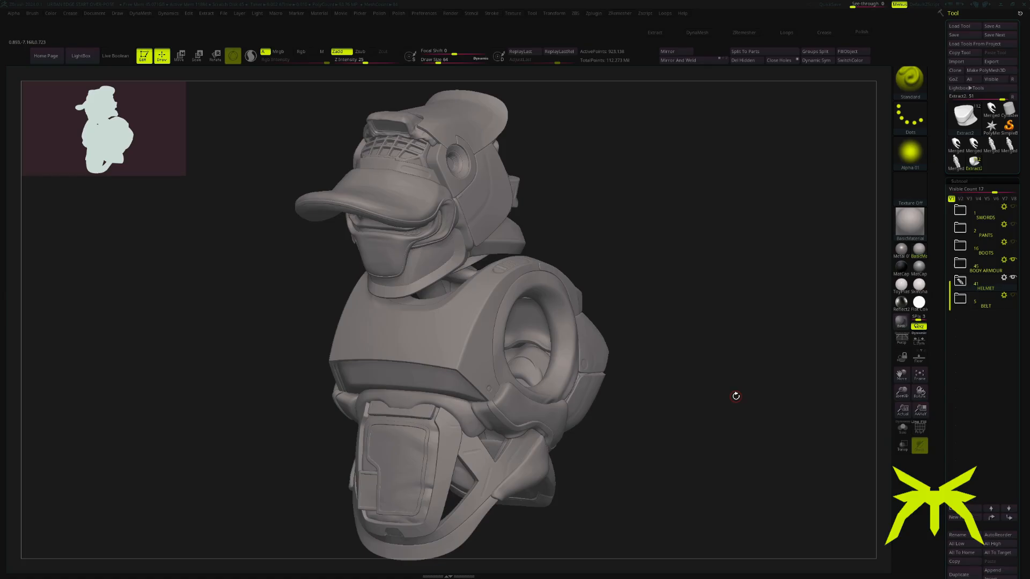
{"action": "left_click_drag", "start_coordinate": [689, 406], "coordinate": [708, 408], "text": "shift"}
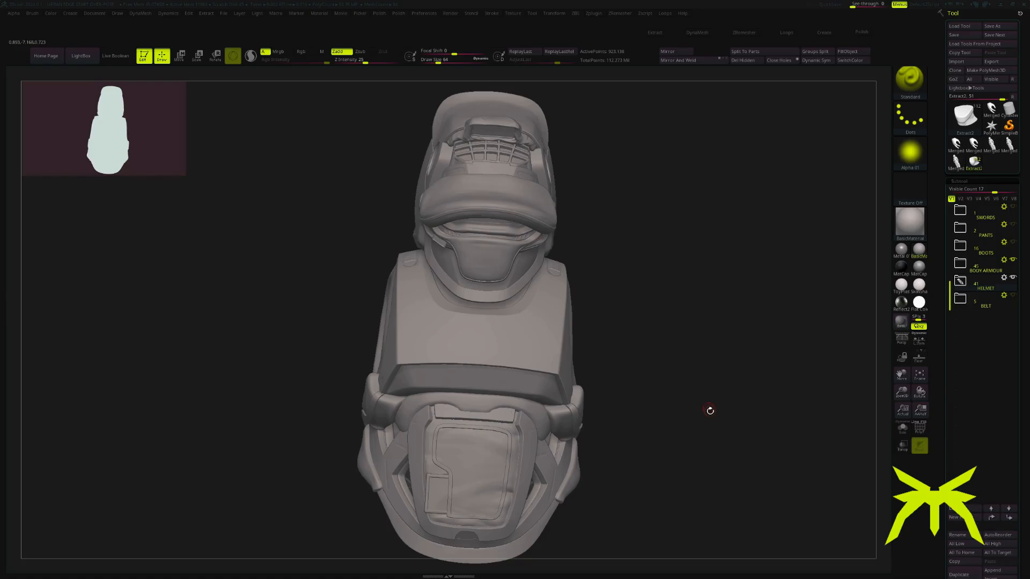
{"action": "mouse_move", "coordinate": [724, 418]}
{"action": "left_mouse_down"}
{"action": "mouse_move", "coordinate": [740, 416]}
{"action": "mouse_move", "coordinate": [660, 414]}
{"action": "mouse_move", "coordinate": [719, 405]}
{"action": "left_mouse_up"}
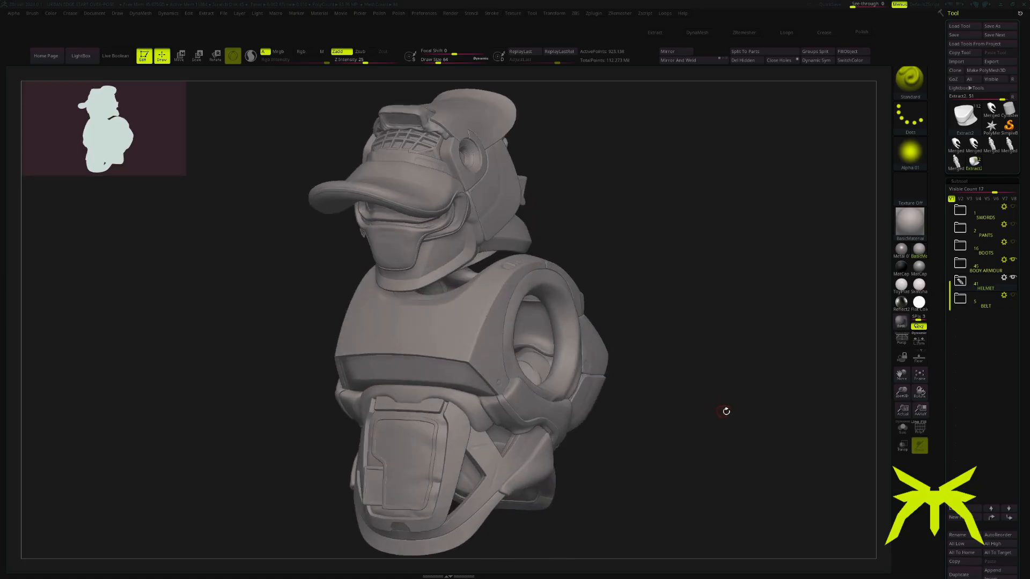
{"action": "left_click_drag", "start_coordinate": [729, 416], "coordinate": [775, 402]}
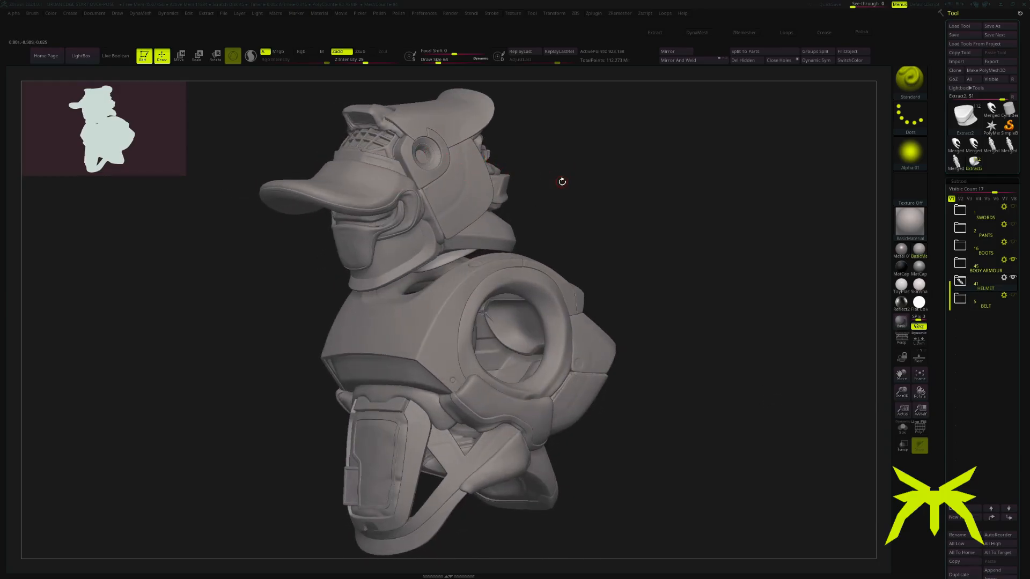
Examine the helmet's side plate, ear disc, cap brim and rear straps from the side, above and behind
{"action": "left_click_drag", "start_coordinate": [654, 193], "coordinate": [637, 193]}
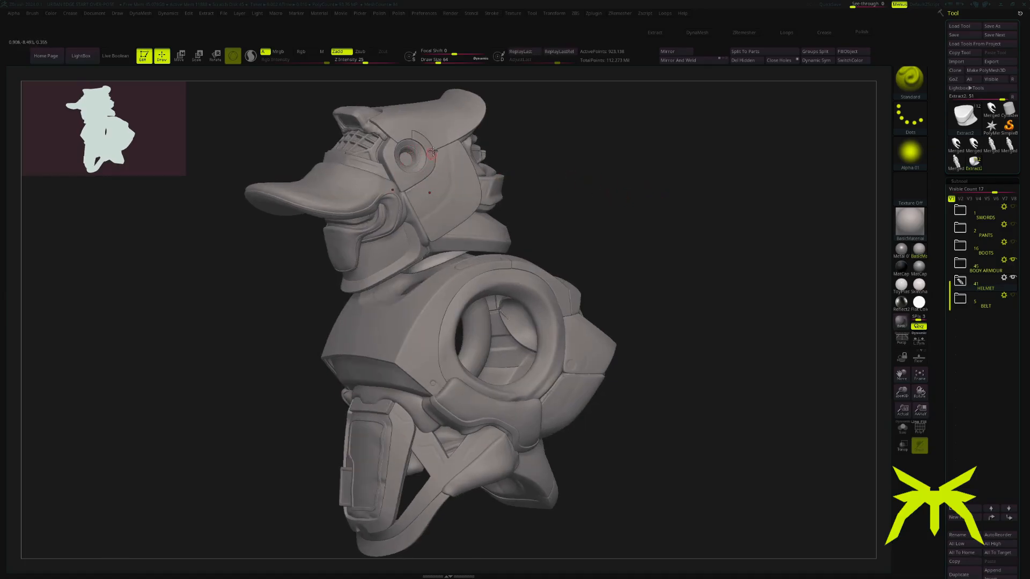
{"action": "mouse_move", "coordinate": [627, 202]}
{"action": "left_mouse_down"}
{"action": "mouse_move", "coordinate": [629, 211]}
{"action": "mouse_move", "coordinate": [650, 195]}
{"action": "mouse_move", "coordinate": [608, 202]}
{"action": "left_mouse_up"}
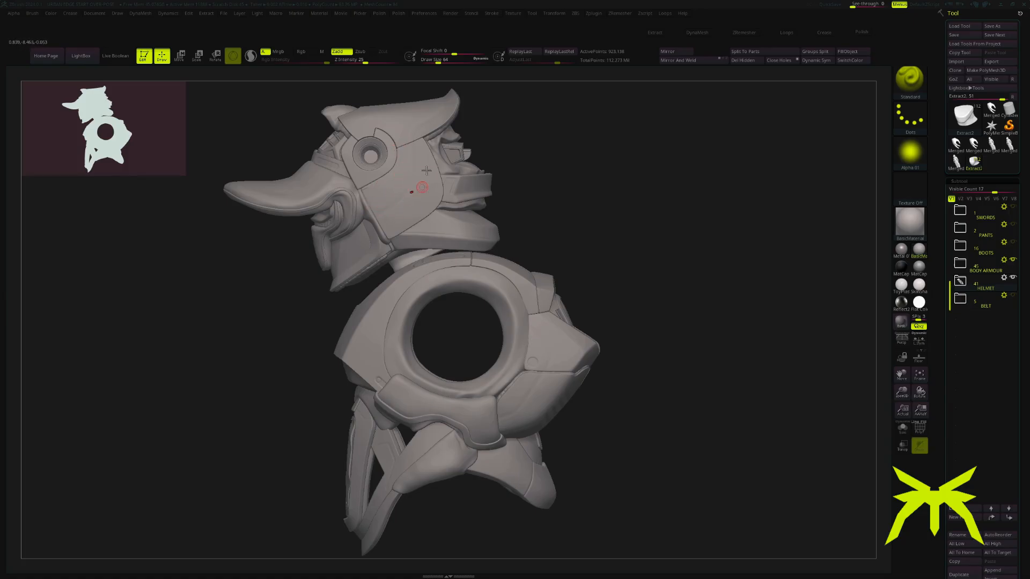
{"action": "left_click_drag", "start_coordinate": [563, 175], "coordinate": [533, 219]}
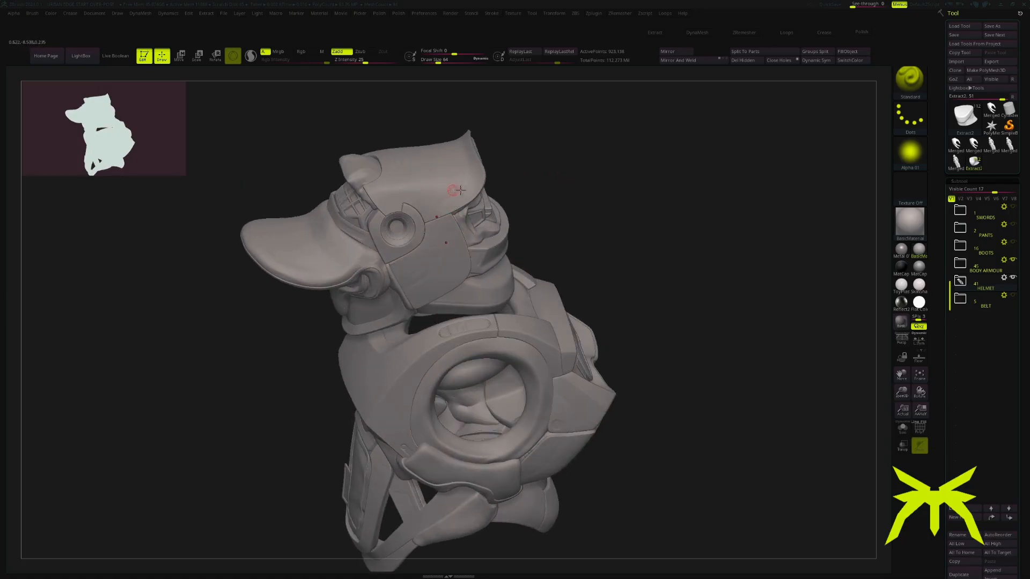
{"action": "left_click_drag", "start_coordinate": [626, 223], "coordinate": [630, 202]}
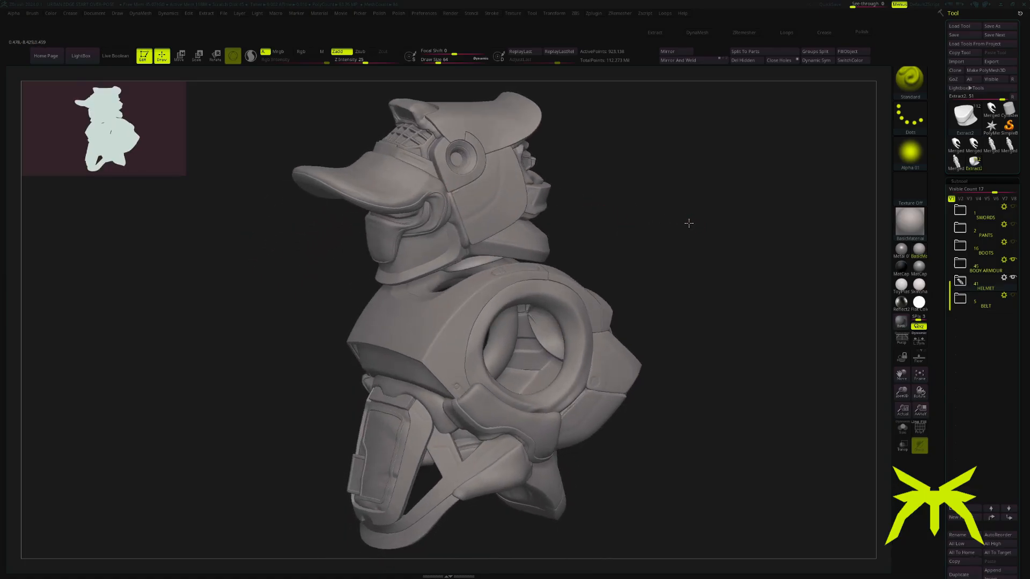
{"action": "left_click_drag", "start_coordinate": [689, 223], "coordinate": [379, 119]}
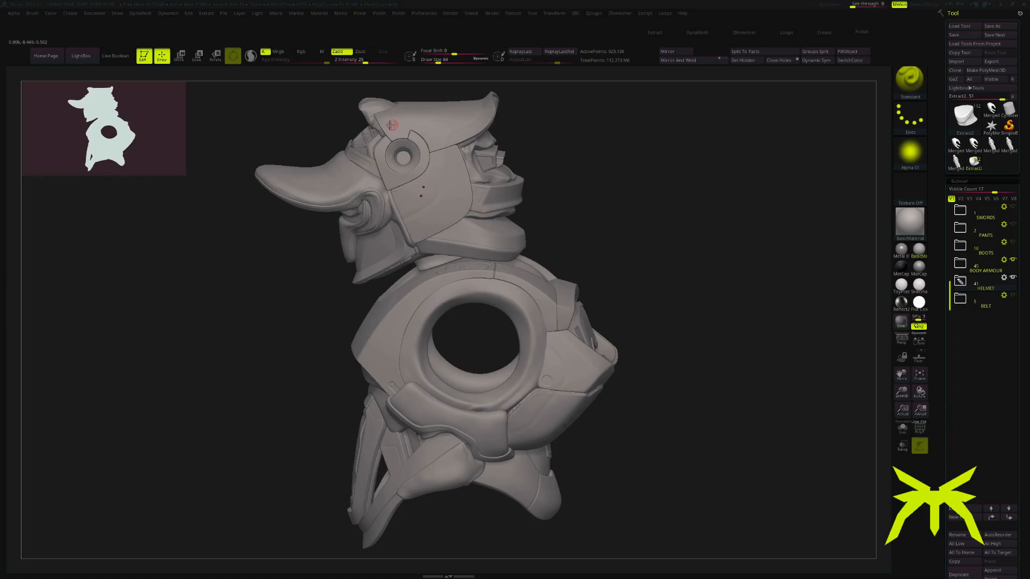
{"action": "left_click_drag", "start_coordinate": [517, 133], "coordinate": [388, 111]}
{"action": "left_click_drag", "start_coordinate": [520, 133], "coordinate": [612, 179]}
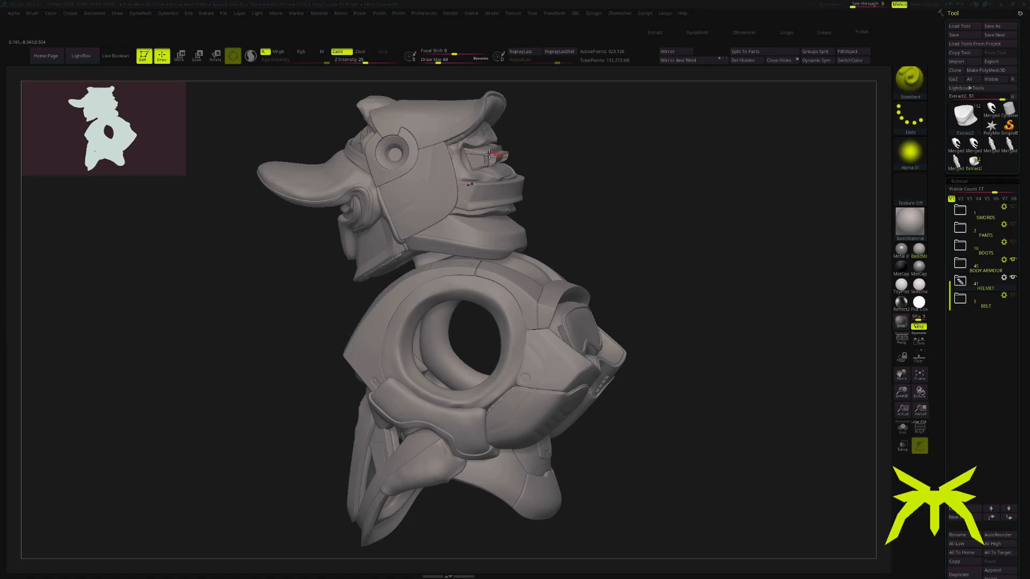
{"action": "left_click_drag", "start_coordinate": [615, 176], "coordinate": [419, 167]}
{"action": "left_click_drag", "start_coordinate": [521, 174], "coordinate": [416, 171]}
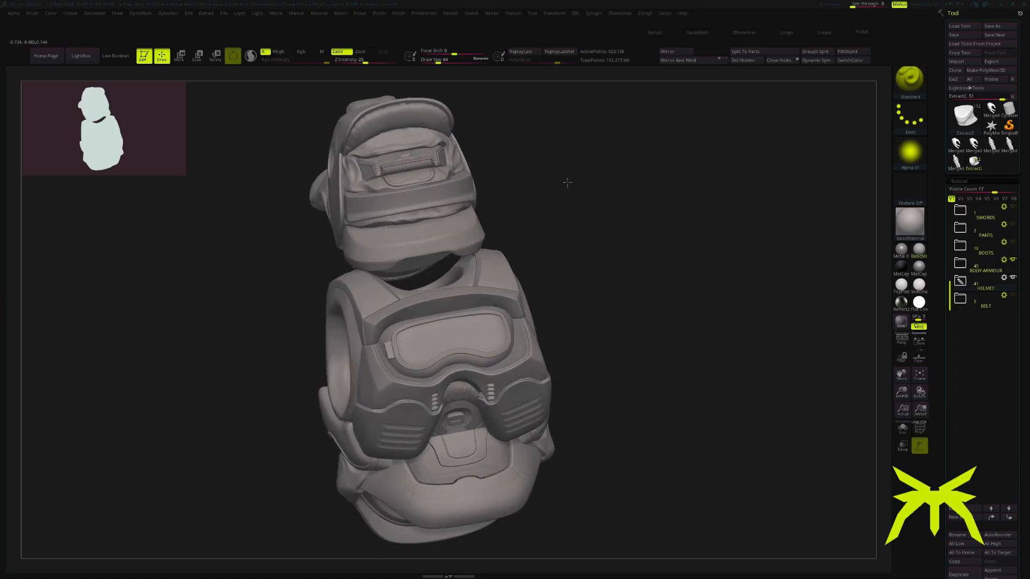
{"action": "left_click_drag", "start_coordinate": [567, 182], "coordinate": [425, 143]}
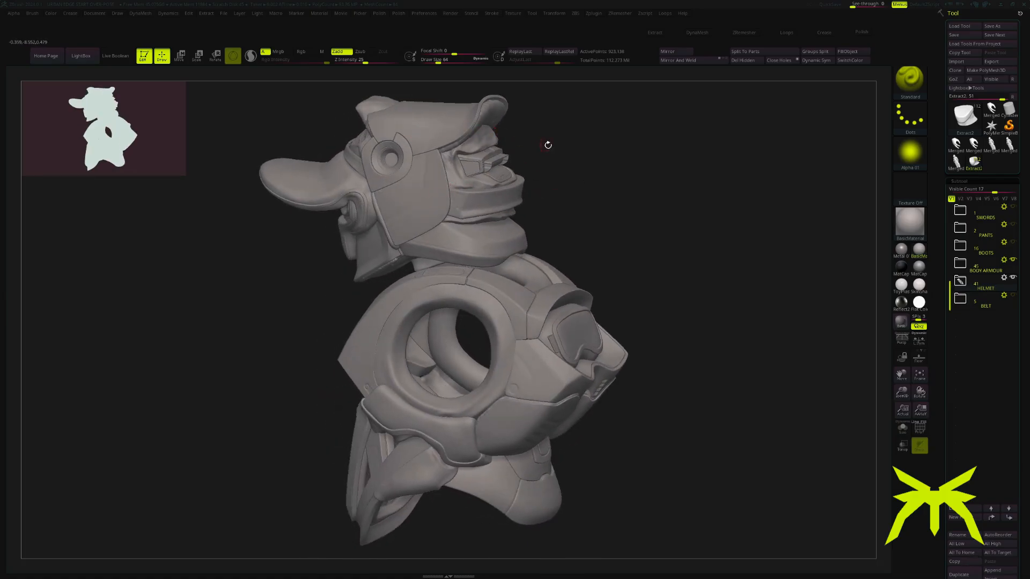
{"action": "left_click_drag", "start_coordinate": [547, 146], "coordinate": [528, 141]}
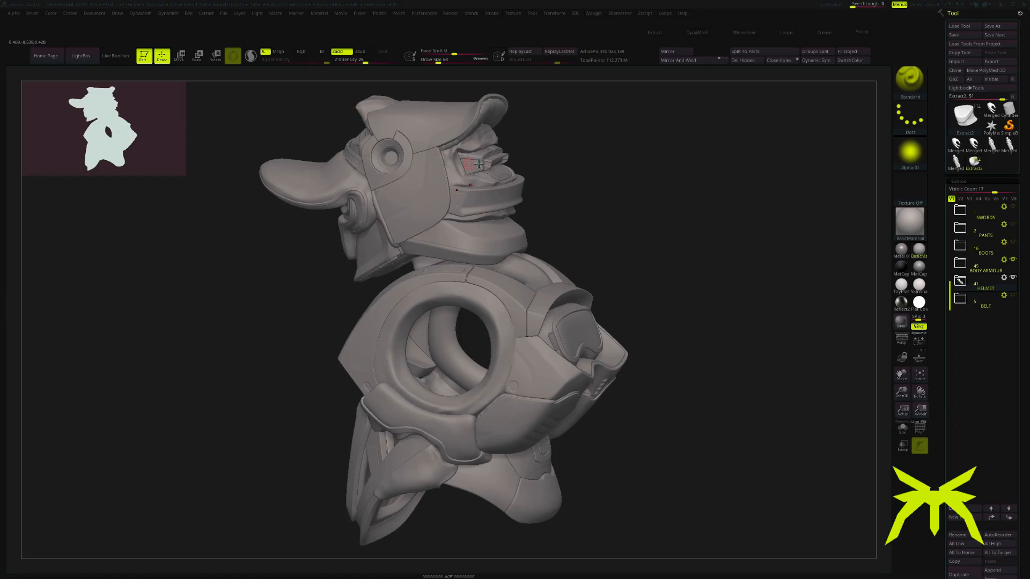
{"action": "left_click_drag", "start_coordinate": [583, 172], "coordinate": [465, 164]}
{"action": "left_click_drag", "start_coordinate": [602, 175], "coordinate": [465, 122]}
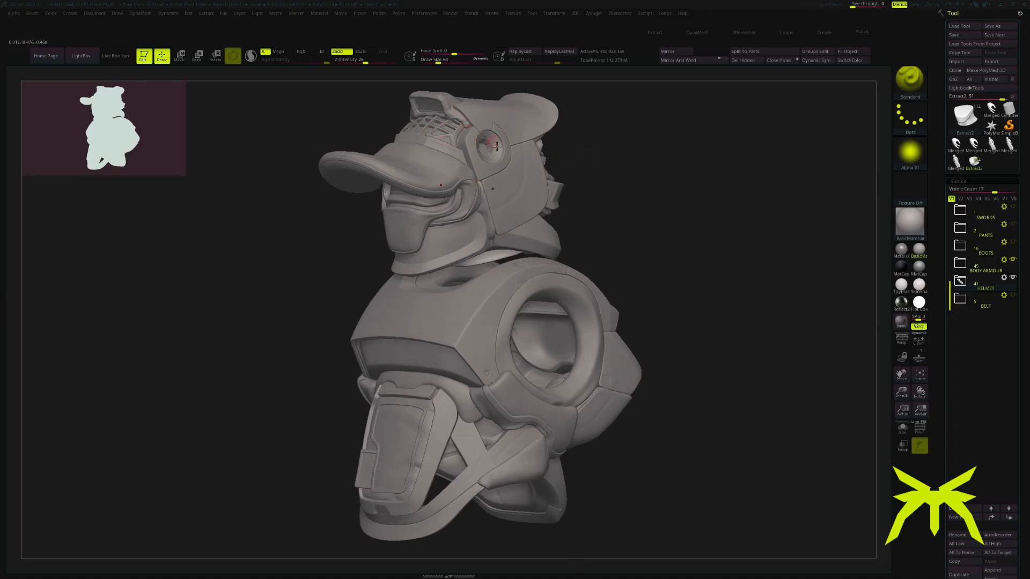
Examine the body armour's chest, arm openings, side plates and goggle-shaped back section from front, side and rear
{"action": "left_click_drag", "start_coordinate": [624, 170], "coordinate": [632, 196]}
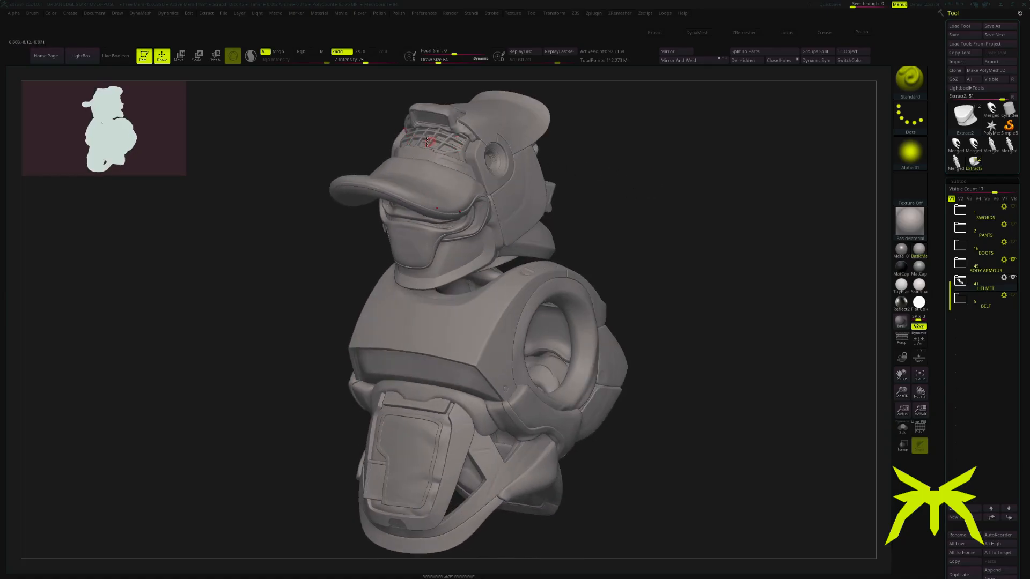
{"action": "left_click_drag", "start_coordinate": [643, 193], "coordinate": [644, 190]}
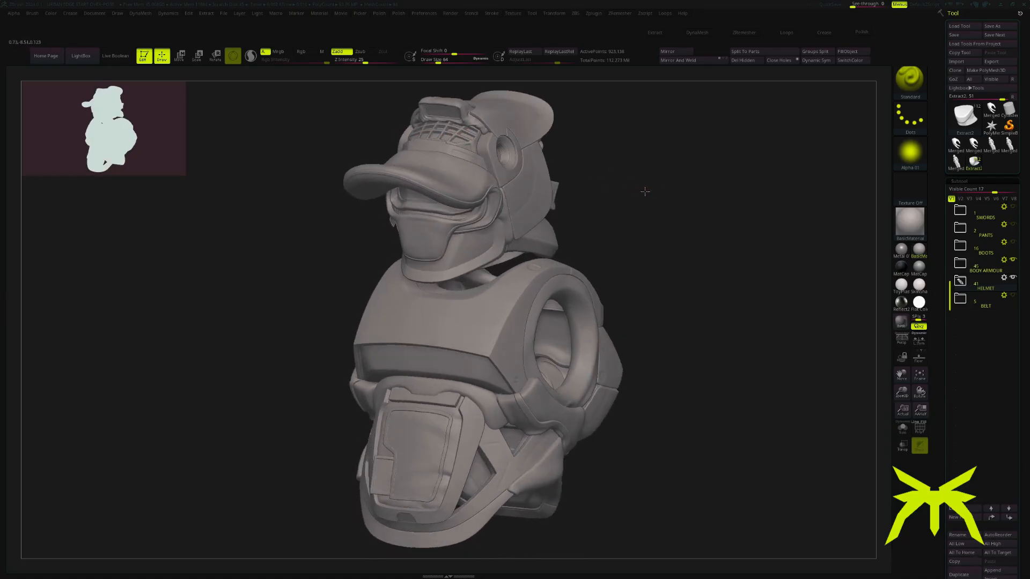
{"action": "left_click_drag", "start_coordinate": [653, 261], "coordinate": [552, 293]}
{"action": "left_click_drag", "start_coordinate": [697, 221], "coordinate": [683, 223]}
{"action": "left_click_drag", "start_coordinate": [663, 266], "coordinate": [697, 283]}
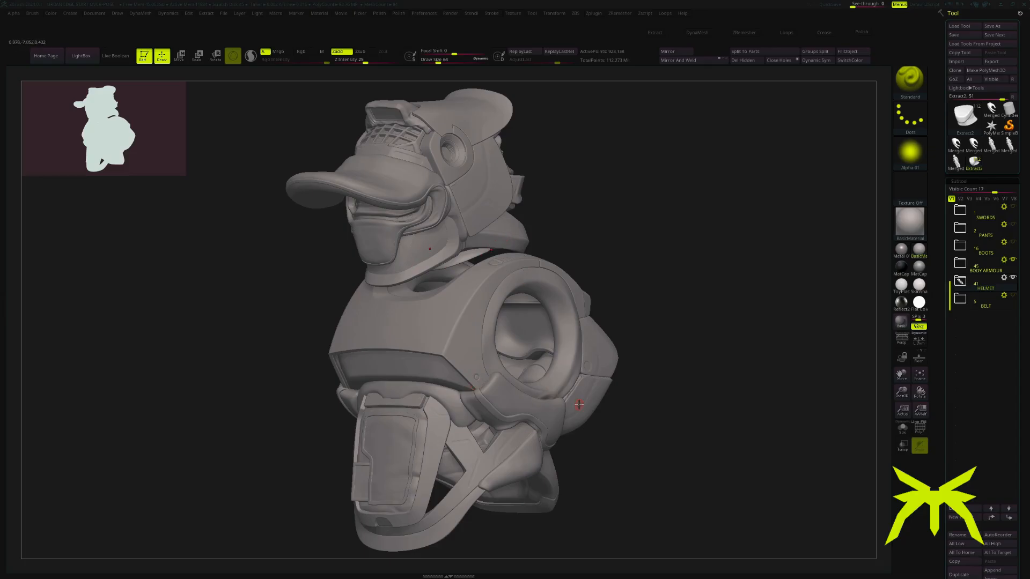
{"action": "left_click_drag", "start_coordinate": [719, 391], "coordinate": [651, 391]}
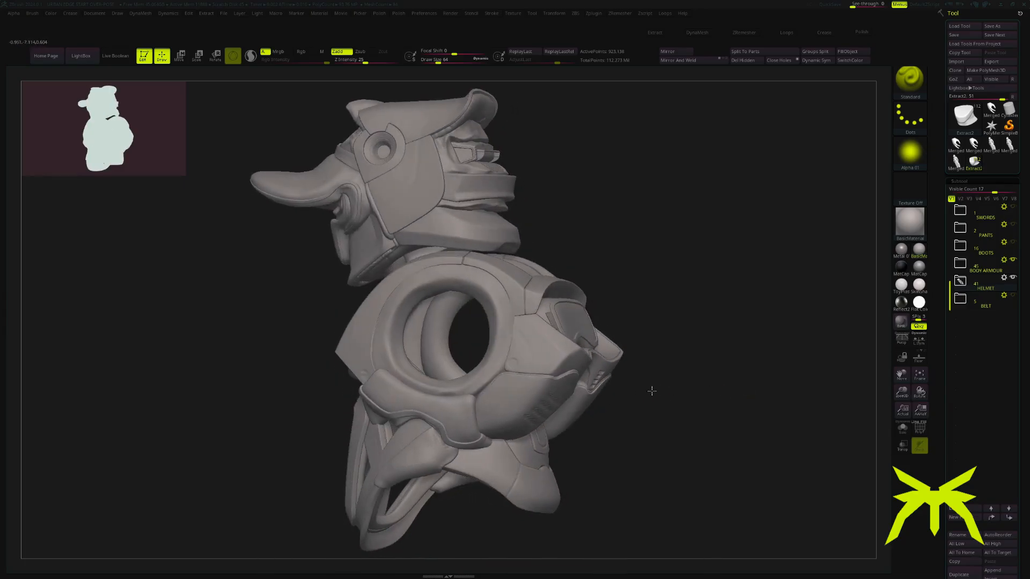
{"action": "left_click_drag", "start_coordinate": [624, 354], "coordinate": [691, 355]}
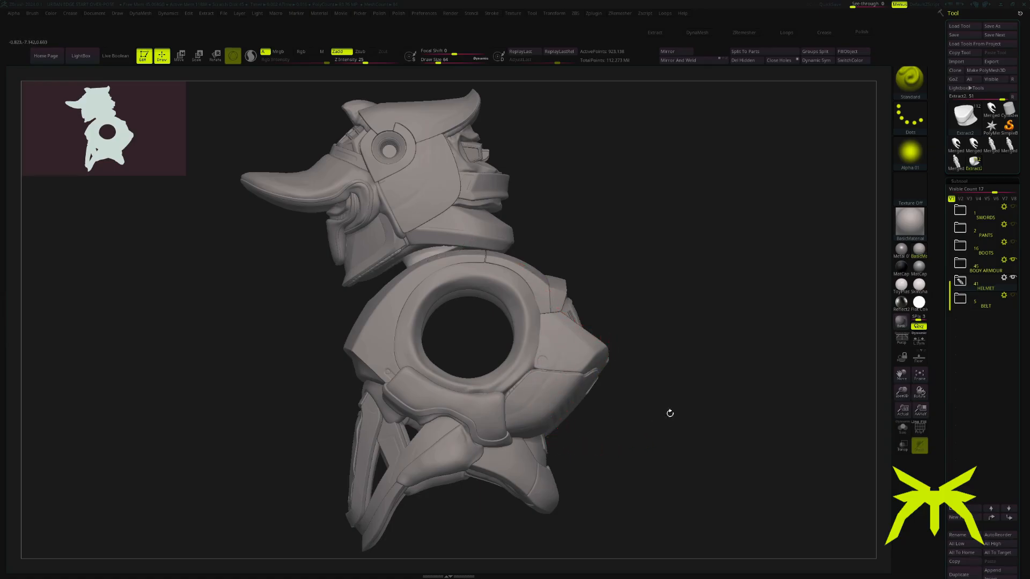
{"action": "left_click_drag", "start_coordinate": [692, 409], "coordinate": [514, 386]}
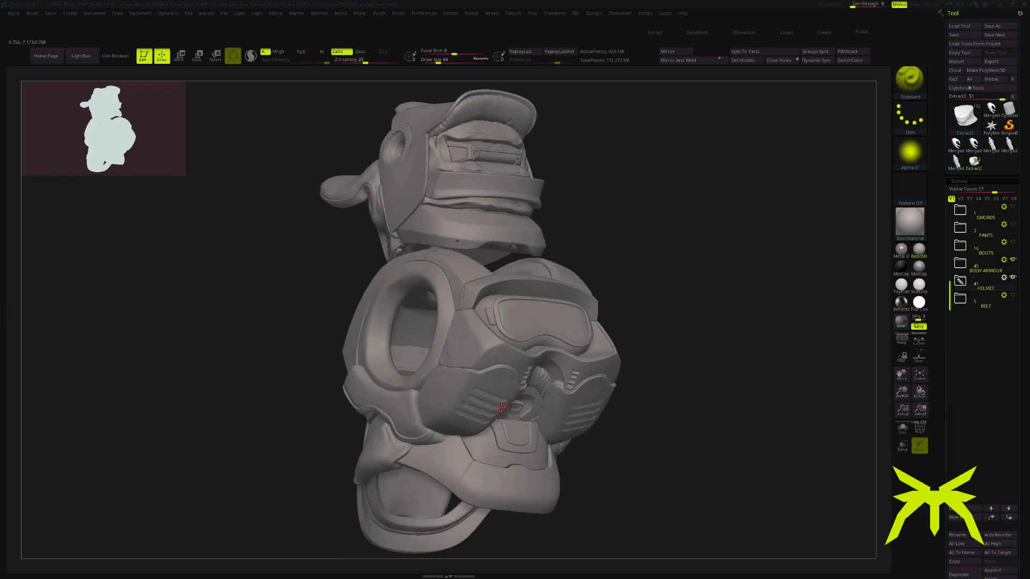
{"action": "mouse_move", "coordinate": [681, 405]}
{"action": "left_mouse_down"}
{"action": "mouse_move", "coordinate": [705, 405]}
{"action": "mouse_move", "coordinate": [675, 408]}
{"action": "left_mouse_up"}
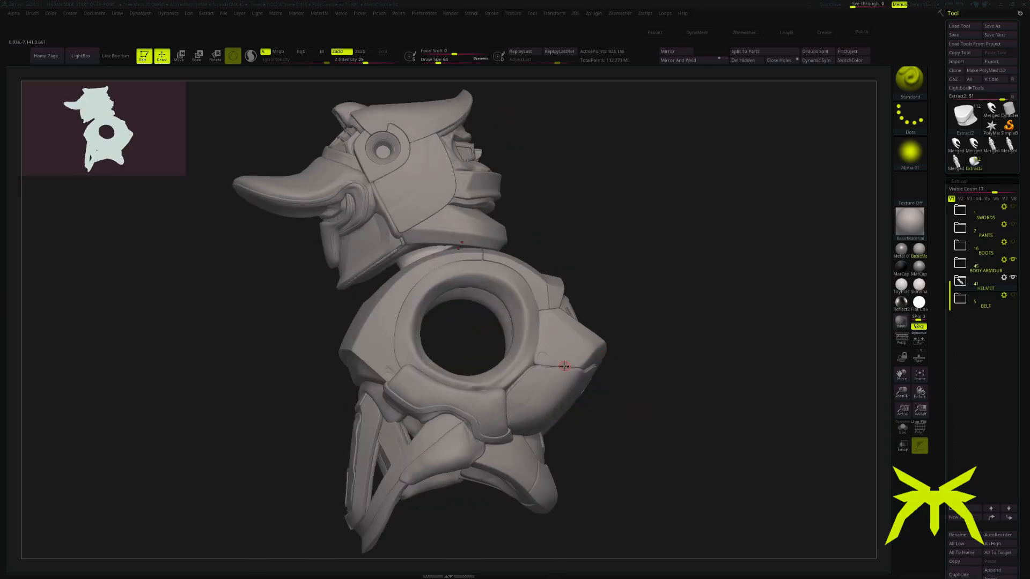
Examine the armour's goggle-shaped back section and the helmet's rear straps from the side, rear three-quarter and straight rear views
{"action": "left_click_drag", "start_coordinate": [696, 372], "coordinate": [648, 409]}
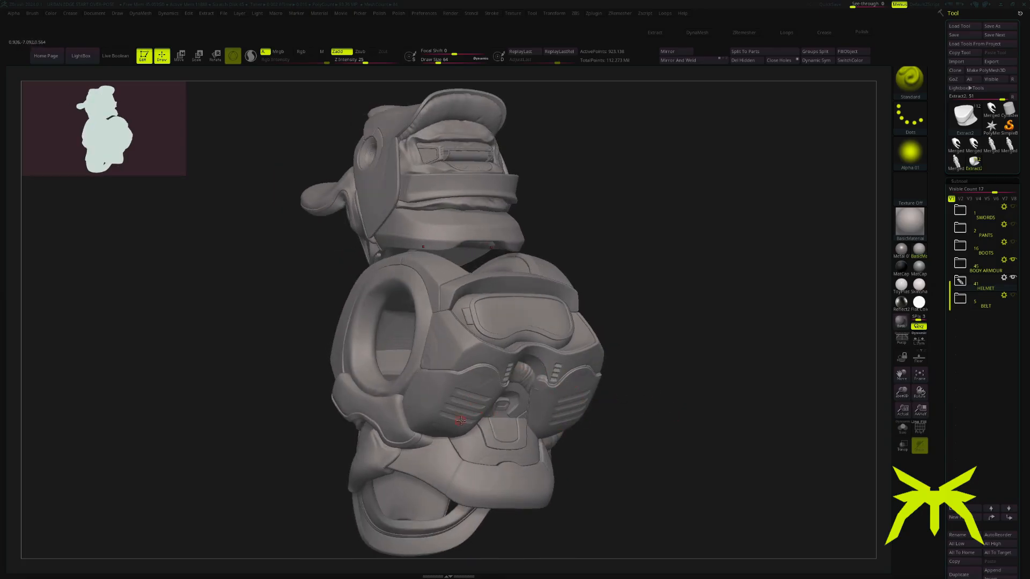
{"action": "left_click_drag", "start_coordinate": [744, 421], "coordinate": [724, 428]}
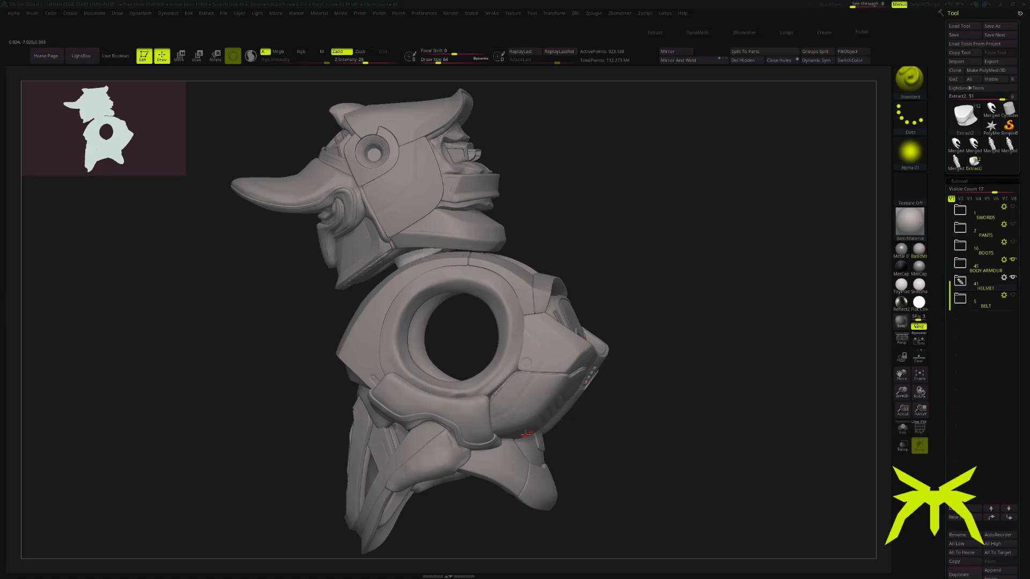
{"action": "left_click_drag", "start_coordinate": [684, 400], "coordinate": [701, 402]}
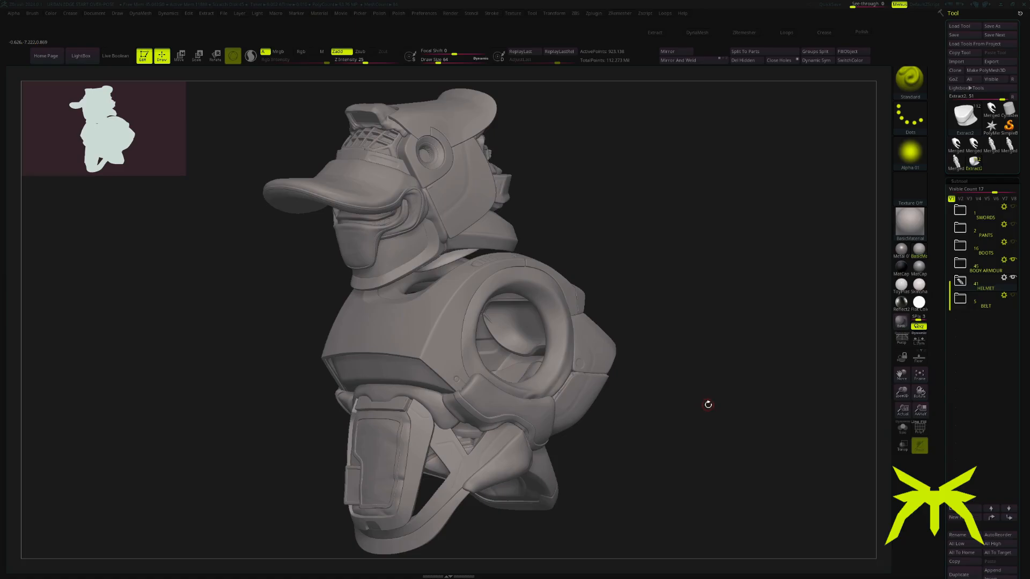
{"action": "left_click_drag", "start_coordinate": [708, 404], "coordinate": [660, 404]}
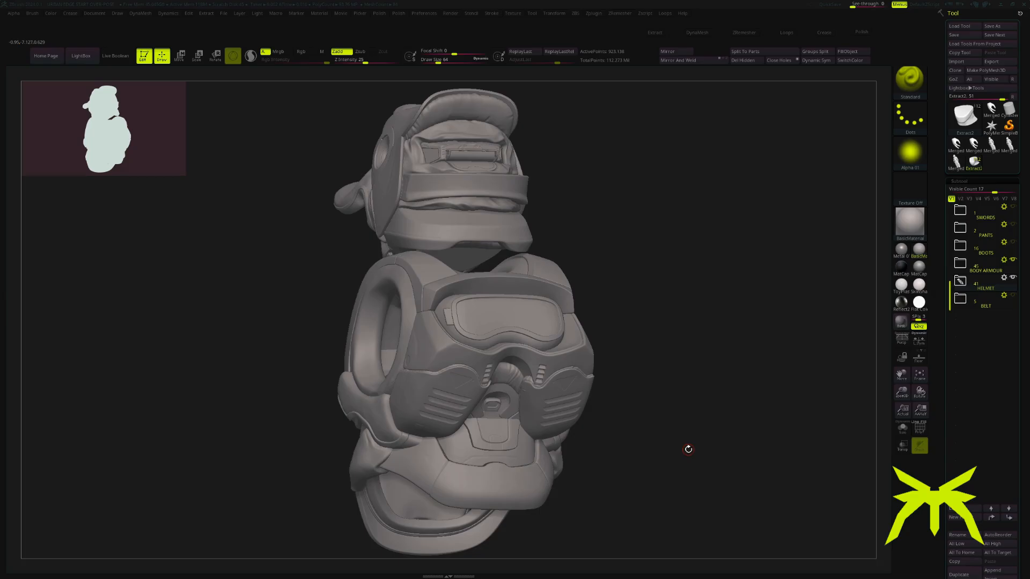
{"action": "left_click_drag", "start_coordinate": [668, 447], "coordinate": [660, 445], "text": "shift"}
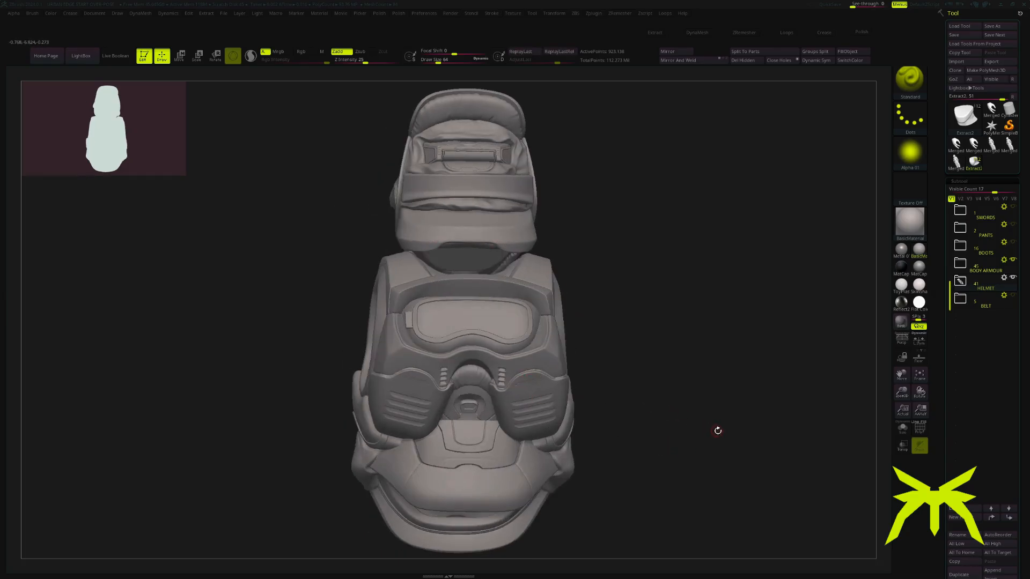
{"action": "left_click_drag", "start_coordinate": [718, 431], "coordinate": [653, 458]}
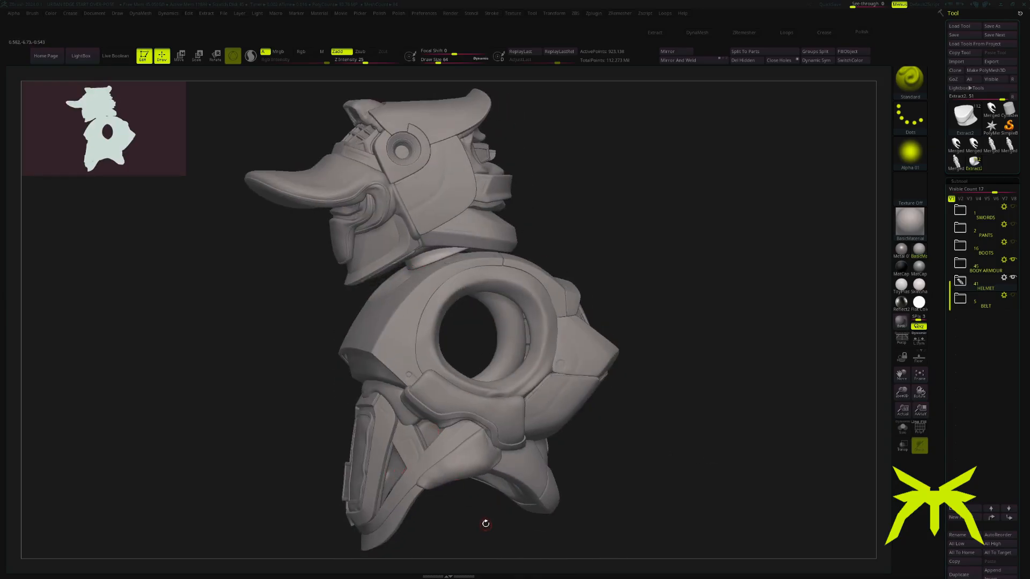
Inspect the open waist struts, lower rim and arm opening of the body armour from tilted side, front and rear three-quarter angles
{"action": "left_click_drag", "start_coordinate": [485, 524], "coordinate": [480, 504]}
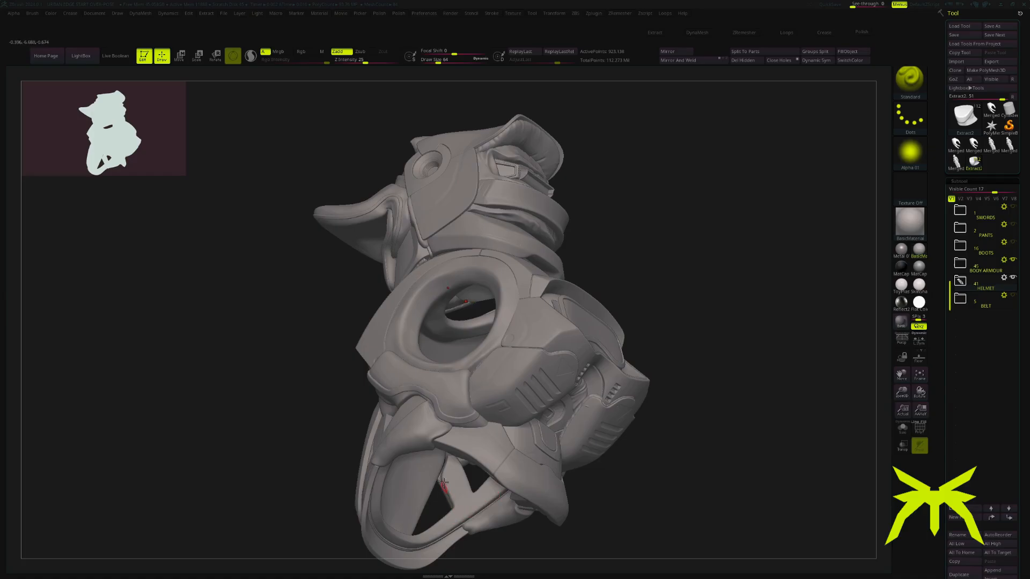
{"action": "left_click_drag", "start_coordinate": [655, 513], "coordinate": [697, 510]}
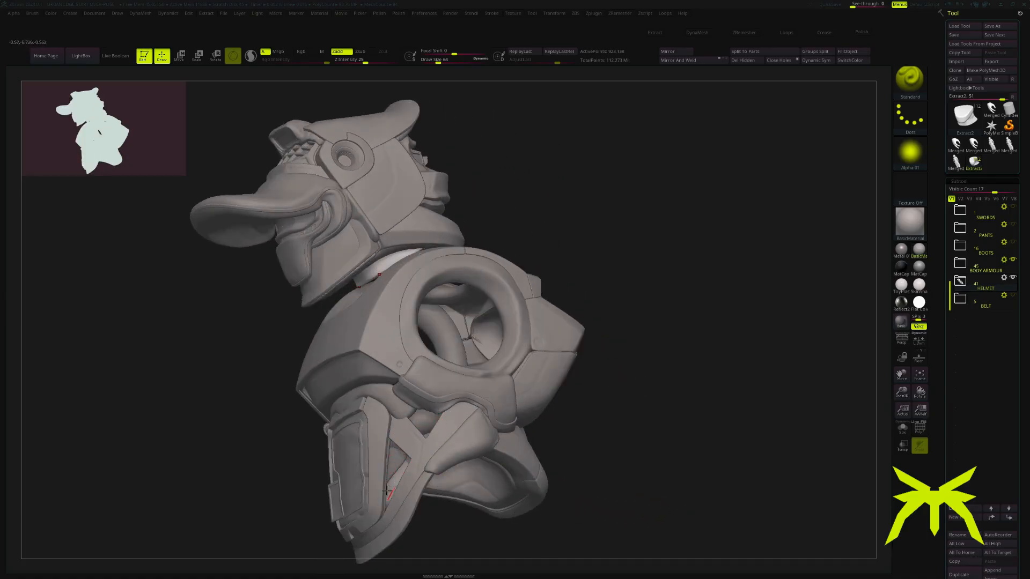
{"action": "left_click_drag", "start_coordinate": [659, 436], "coordinate": [447, 464]}
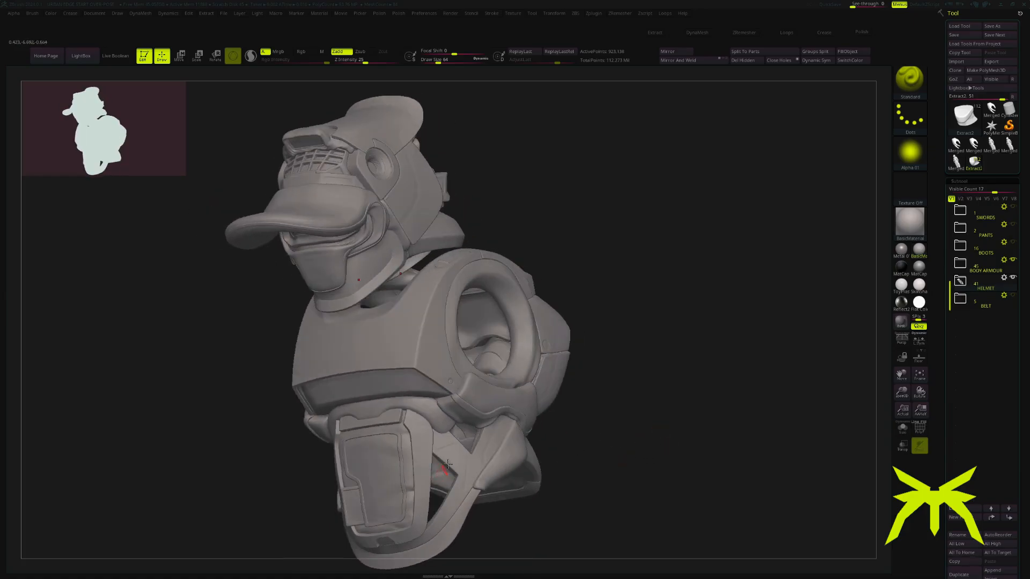
{"action": "left_click_drag", "start_coordinate": [655, 443], "coordinate": [681, 403]}
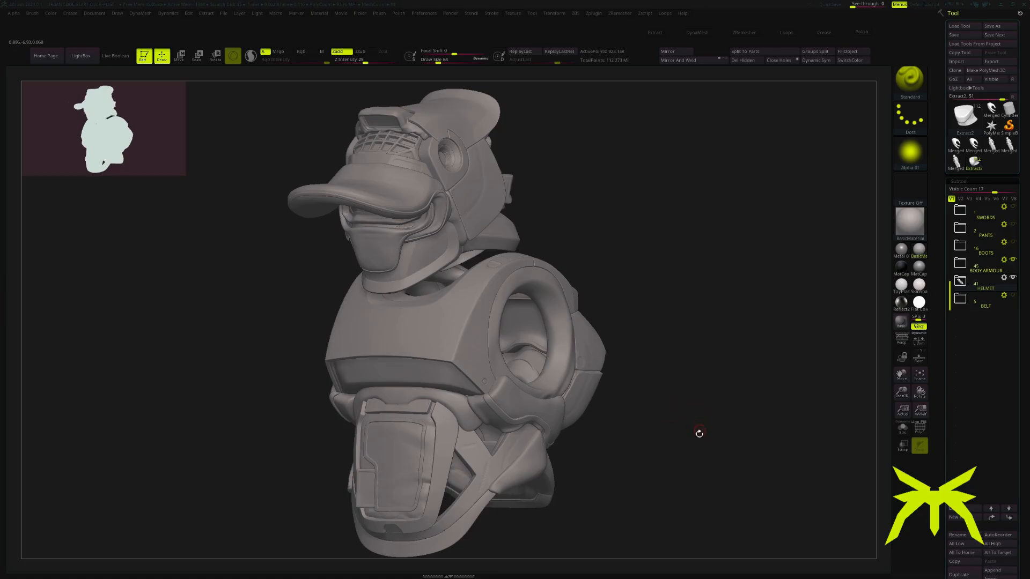
{"action": "left_click_drag", "start_coordinate": [696, 440], "coordinate": [754, 465]}
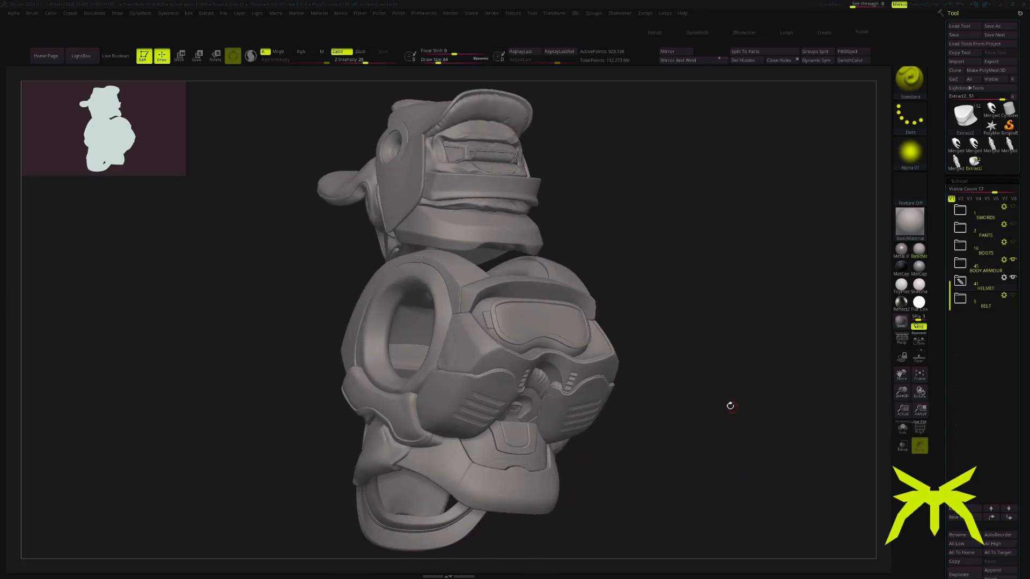
{"action": "left_click_drag", "start_coordinate": [729, 404], "coordinate": [753, 399]}
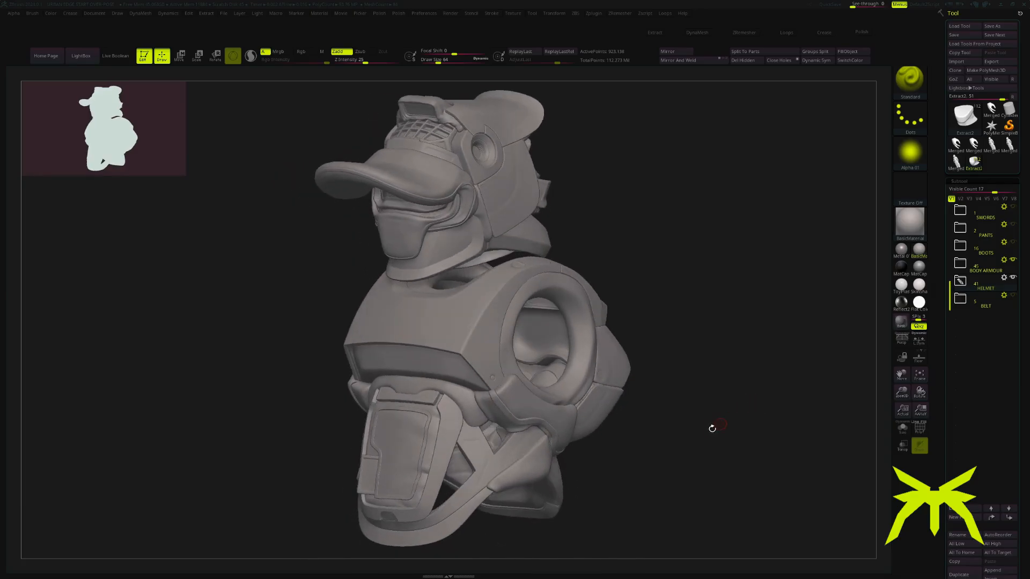
Compare the cap brim, face mask, chest plate and abdomen panel between the near-front view and both front three-quarter angles
{"action": "mouse_move", "coordinate": [712, 428]}
{"action": "left_mouse_down"}
{"action": "mouse_move", "coordinate": [726, 423]}
{"action": "mouse_move", "coordinate": [710, 417]}
{"action": "left_mouse_up"}
{"action": "left_click_drag", "start_coordinate": [673, 372], "coordinate": [664, 346]}
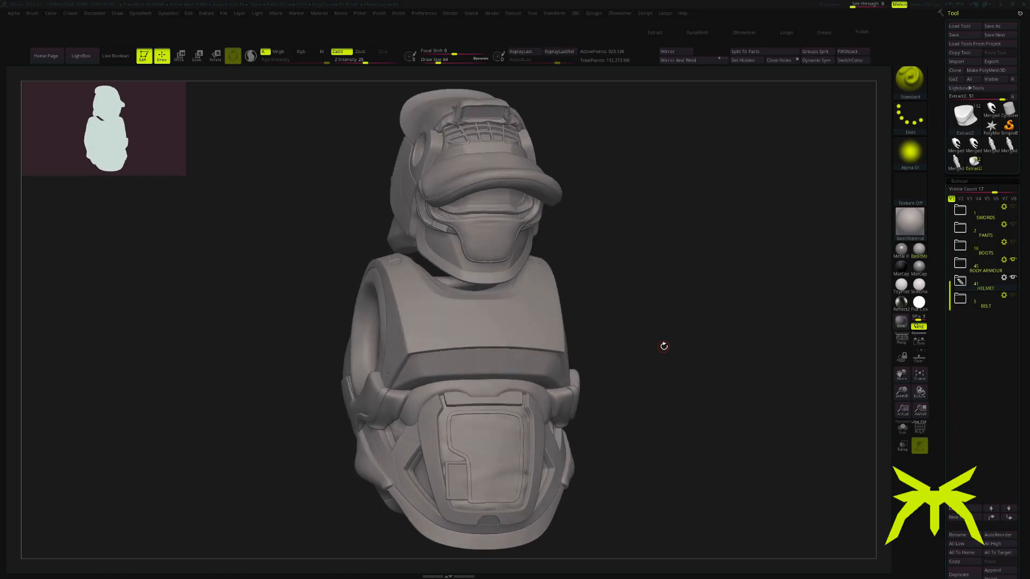
{"action": "key", "text": "space"}
{"action": "left_click_drag", "start_coordinate": [649, 371], "coordinate": [690, 364]}
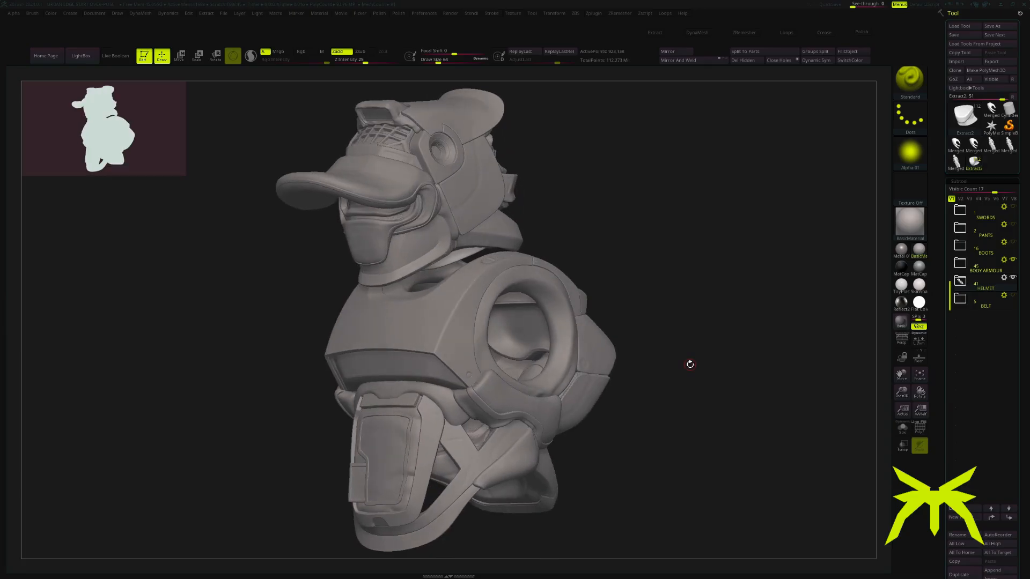
{"action": "left_click_drag", "start_coordinate": [690, 365], "coordinate": [696, 386]}
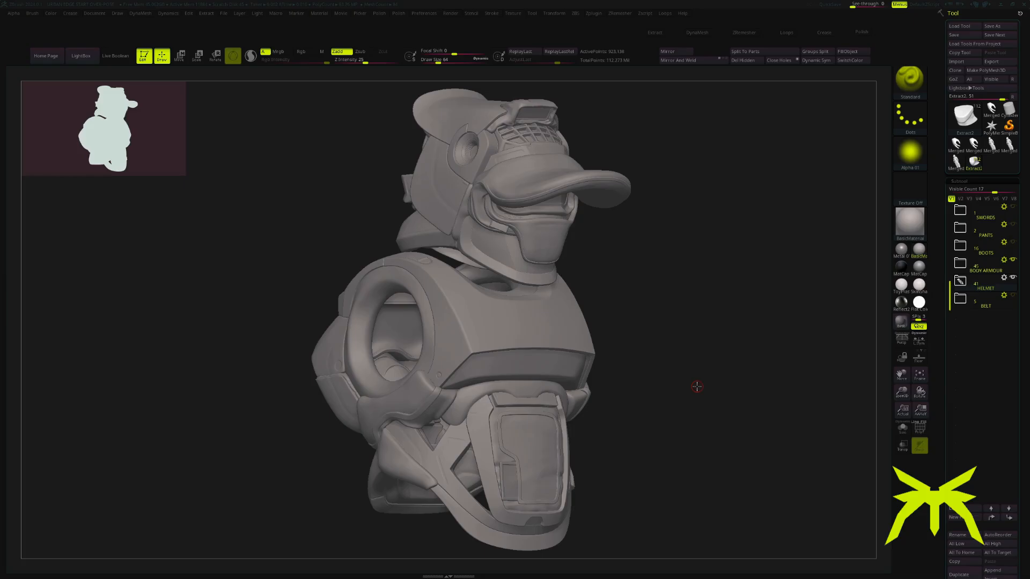
{"action": "left_click_drag", "start_coordinate": [694, 386], "coordinate": [690, 386]}
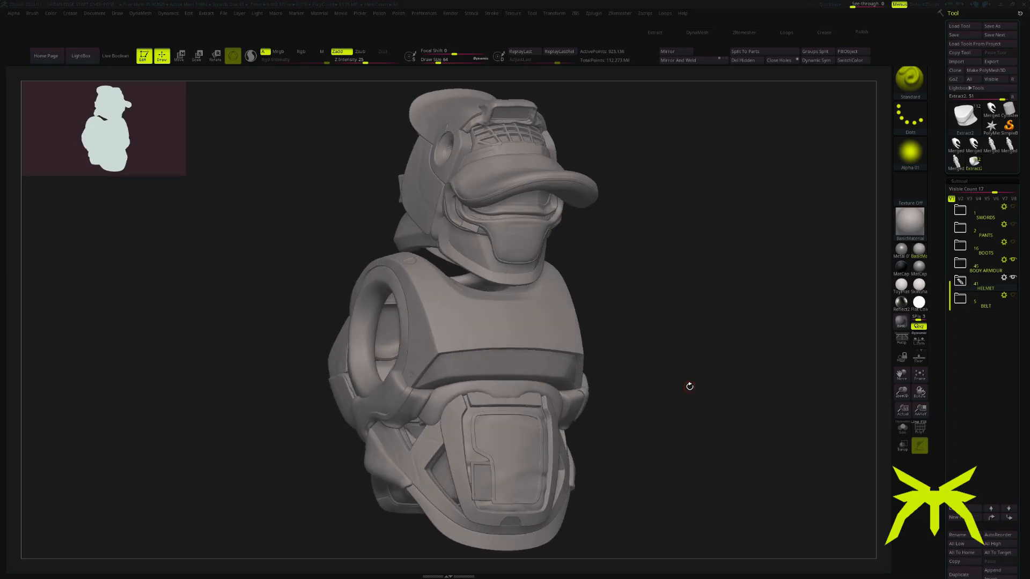
{"action": "left_click_drag", "start_coordinate": [704, 423], "coordinate": [758, 396]}
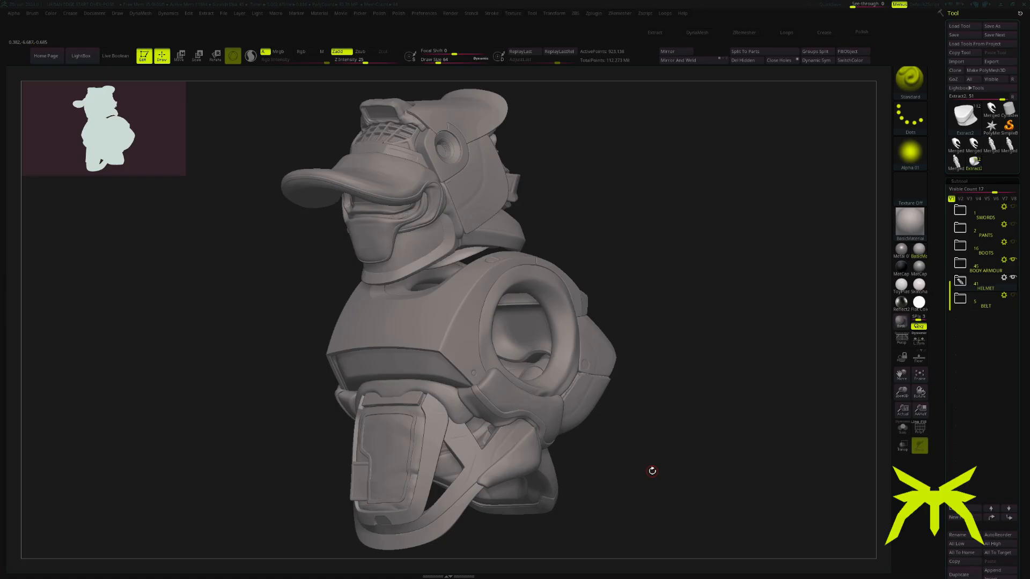
{"action": "left_click_drag", "start_coordinate": [704, 361], "coordinate": [707, 356]}
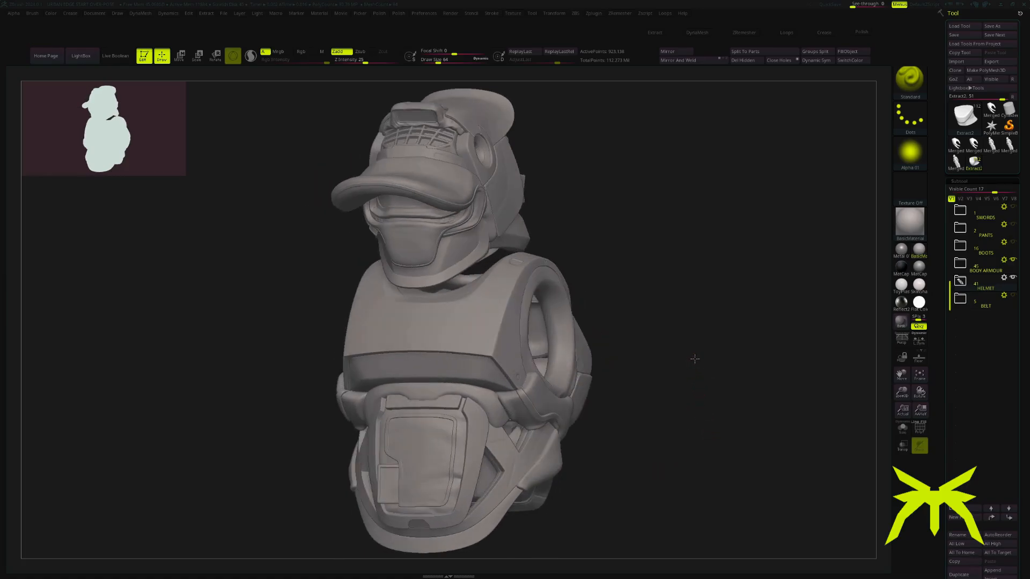
{"action": "left_click_drag", "start_coordinate": [695, 358], "coordinate": [696, 359]}
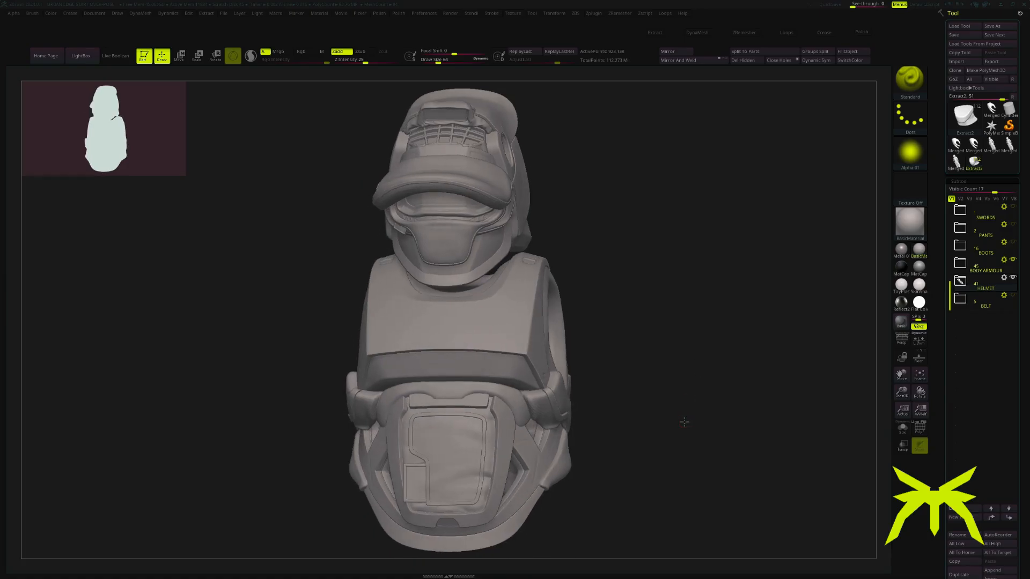
{"action": "left_click_drag", "start_coordinate": [685, 422], "coordinate": [709, 419]}
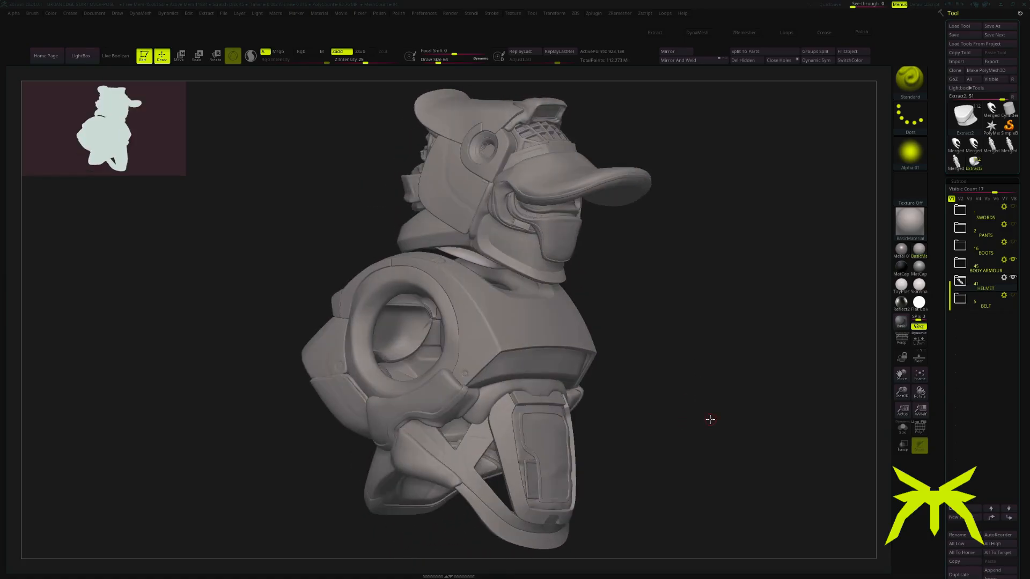